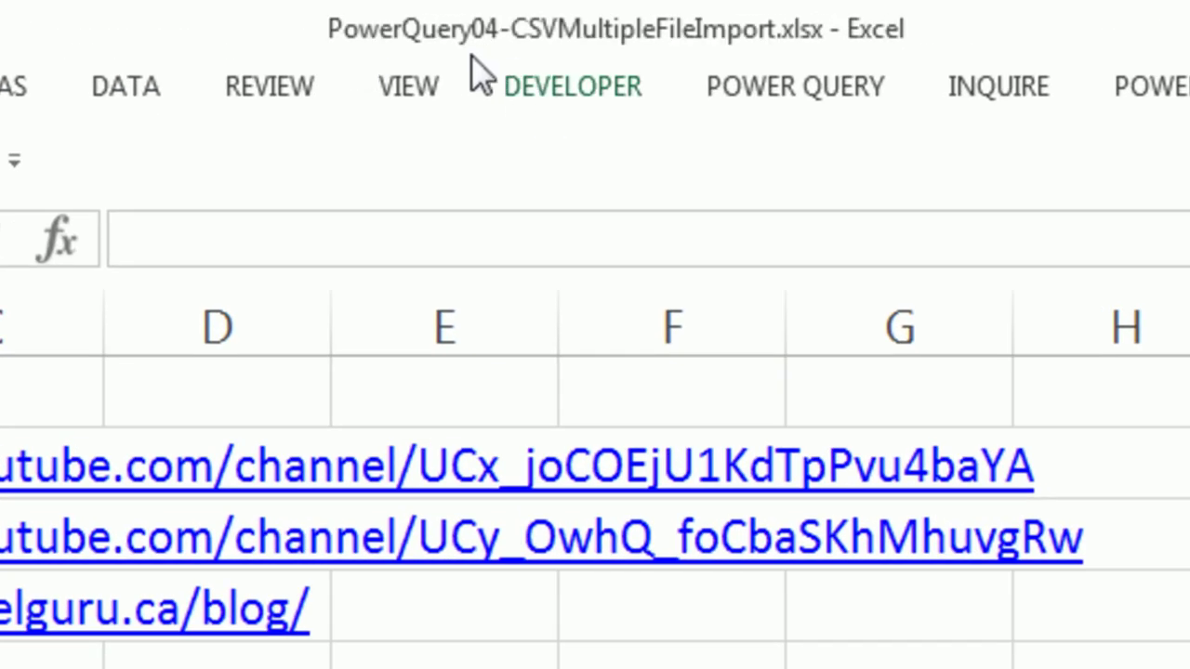
# - Look over the city CSV files in the CityDataCSV-04 folder in Windows Explorer
pyautogui.hotkey('alt', 'Tab')
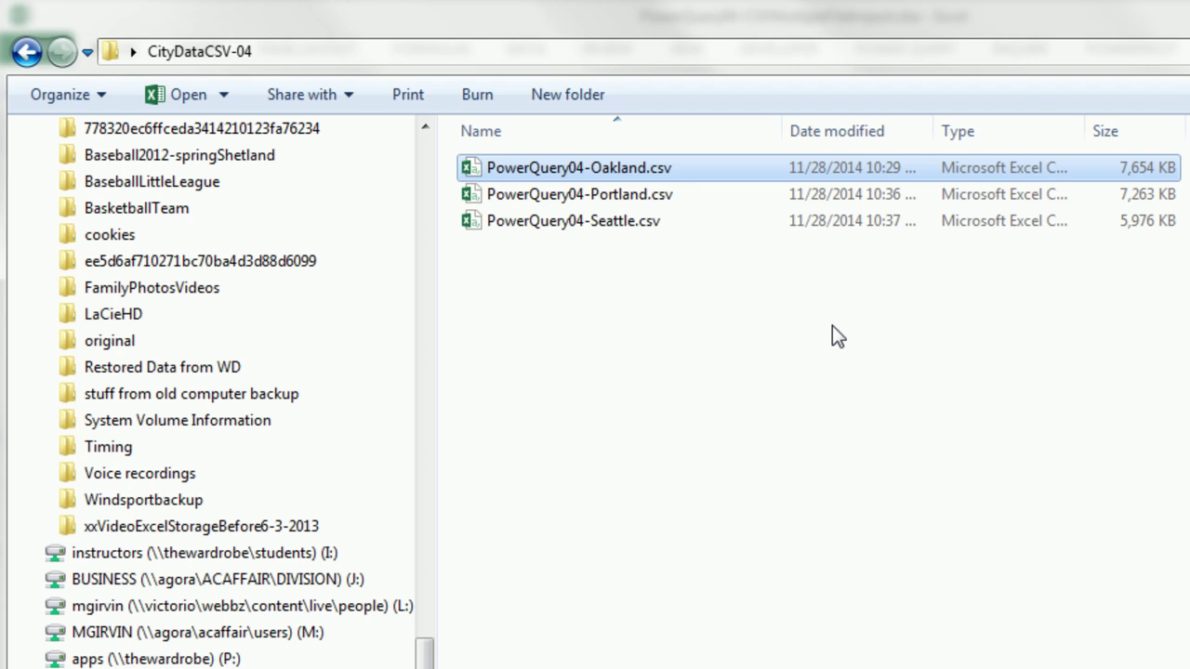
pyautogui.hotkey('alt', 'Tab')
pyautogui.click(898, 52)
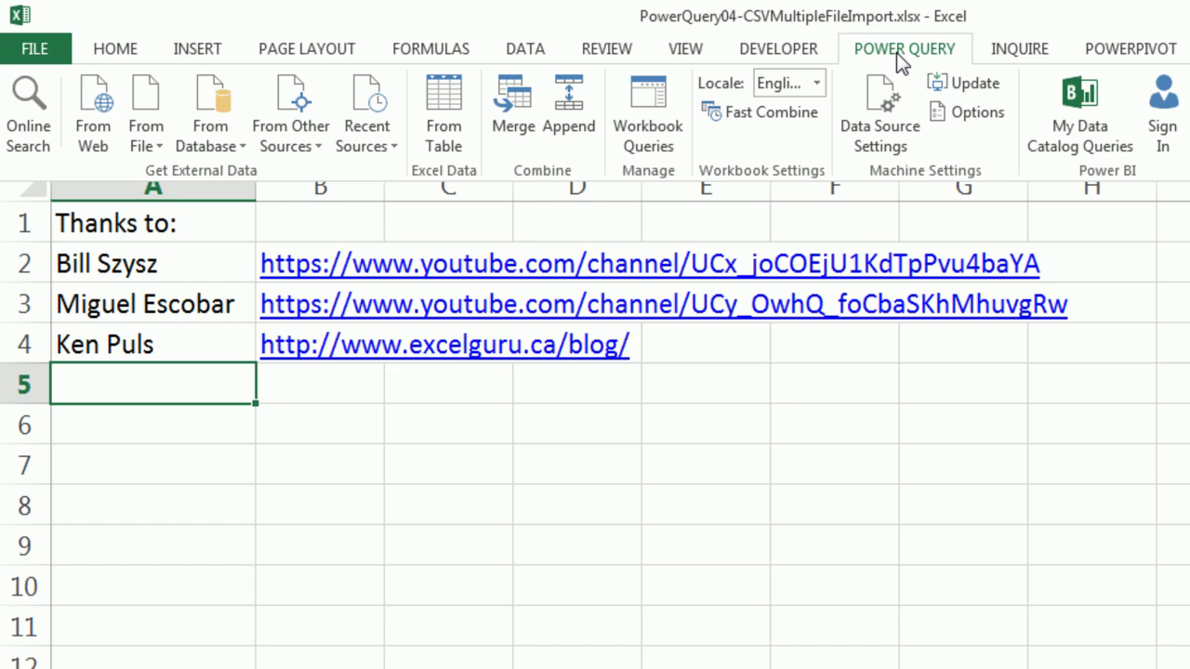
pyautogui.doubleClick(898, 52)
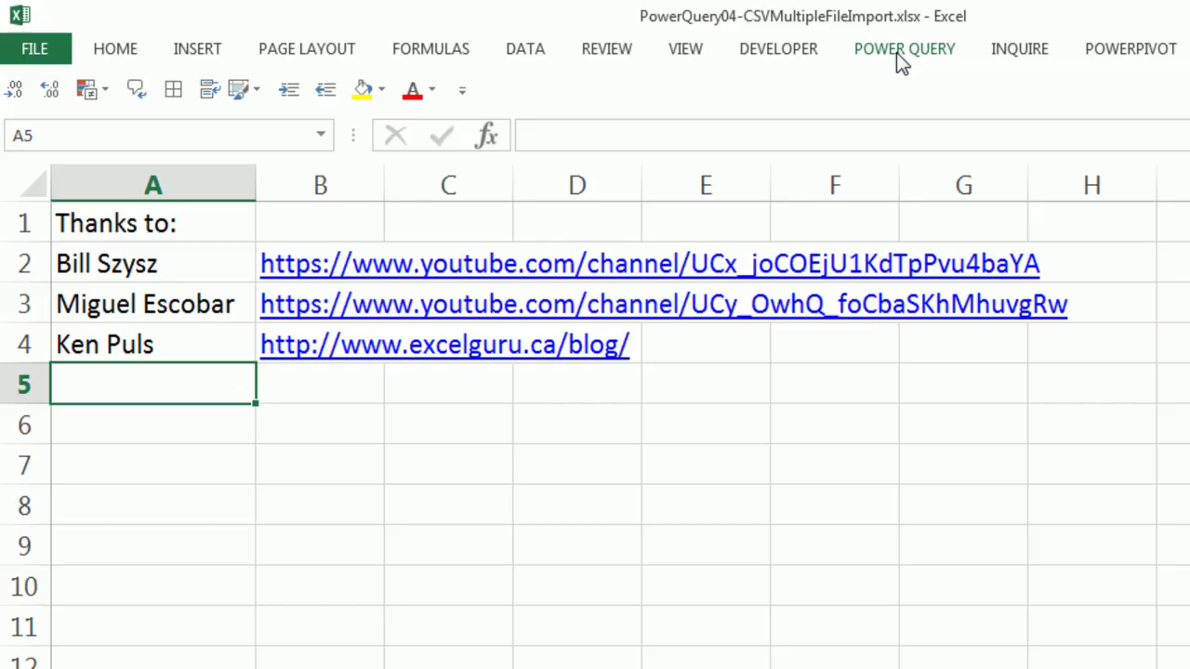
pyautogui.hotkey('alt', 'Tab')
# - Create a Power Query import from the CityDataCSV-04 folder on the Desktop
pyautogui.click(910, 56)
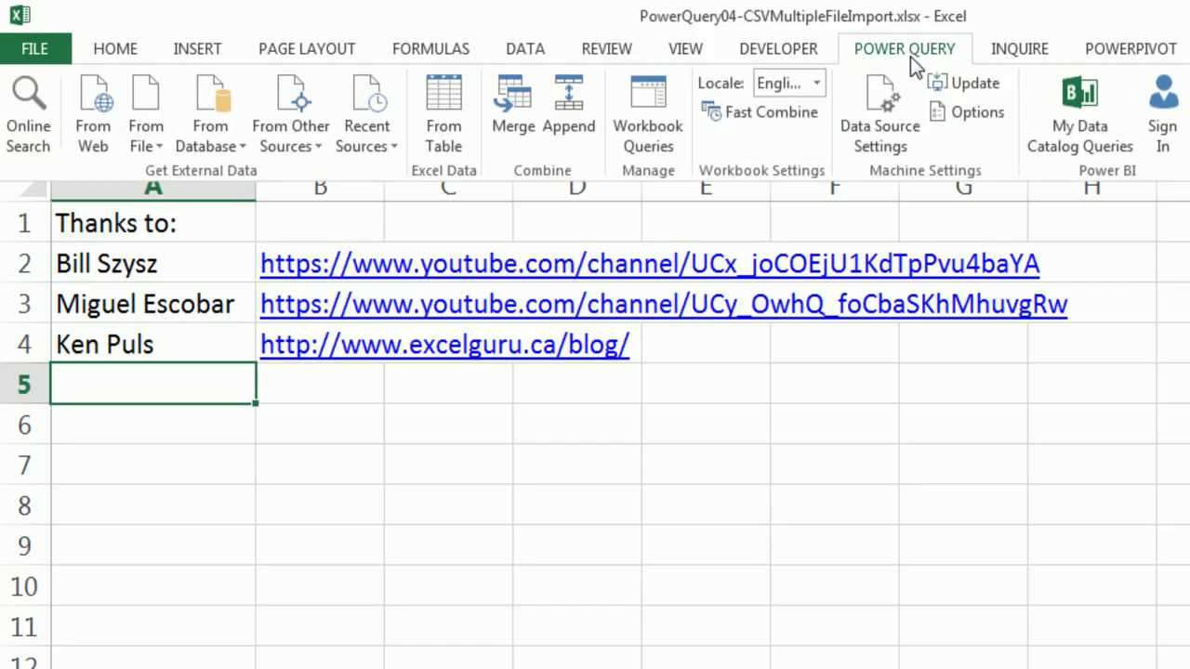
pyautogui.click(148, 147)
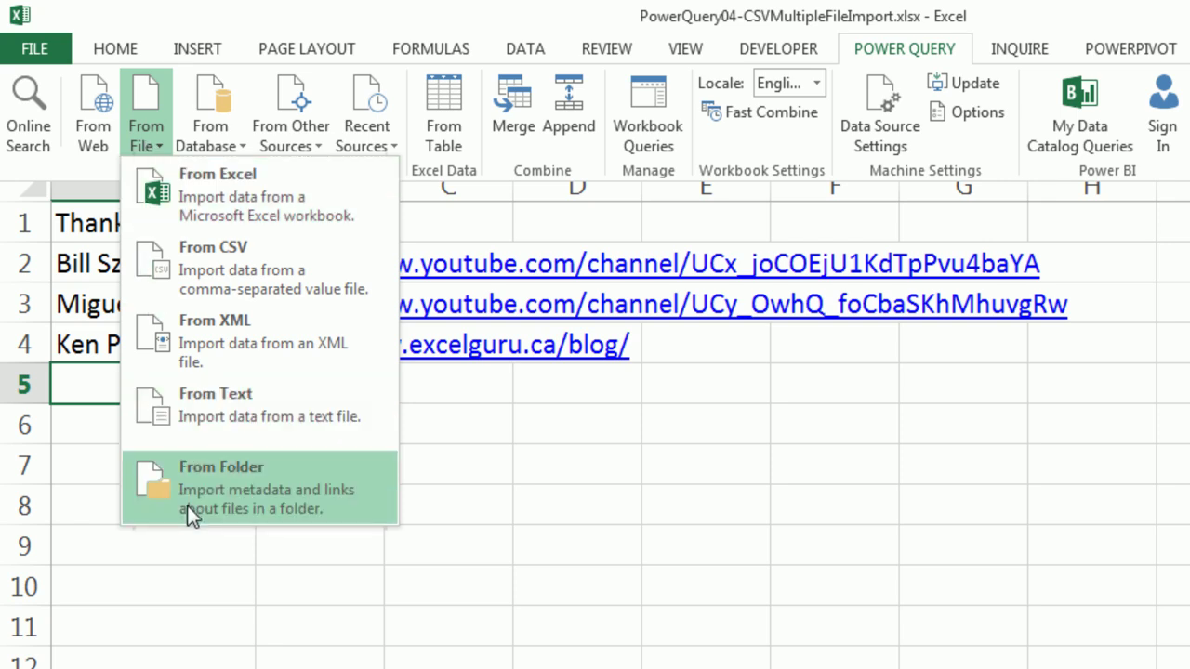
pyautogui.click(225, 478)
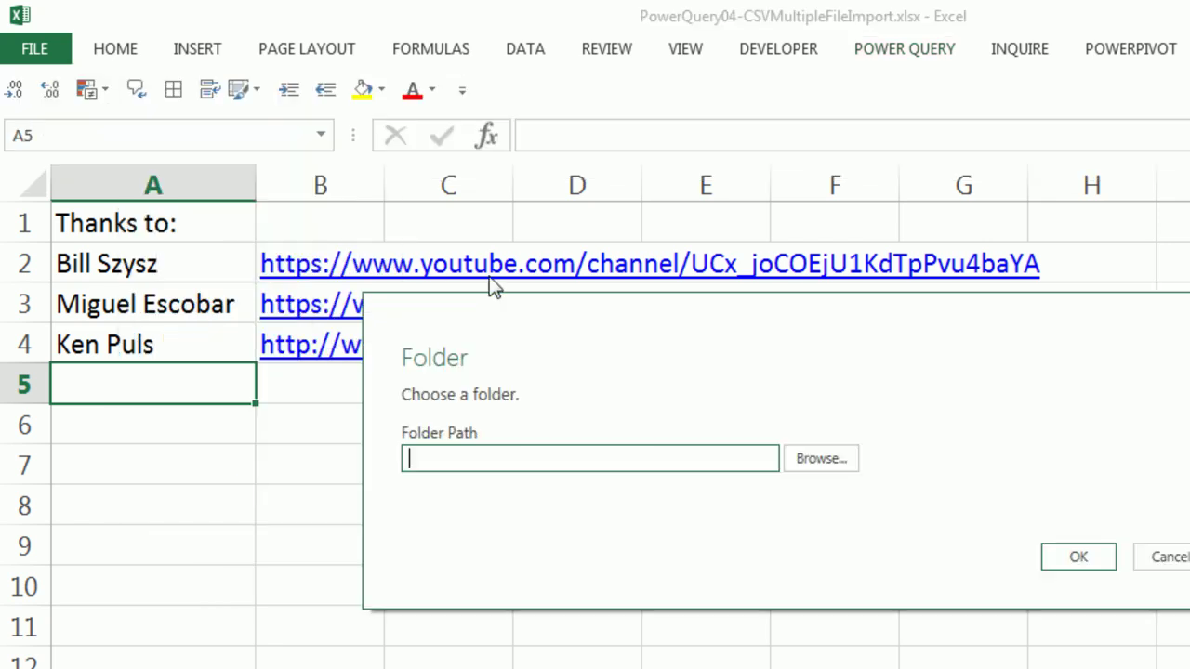
pyautogui.click(829, 461)
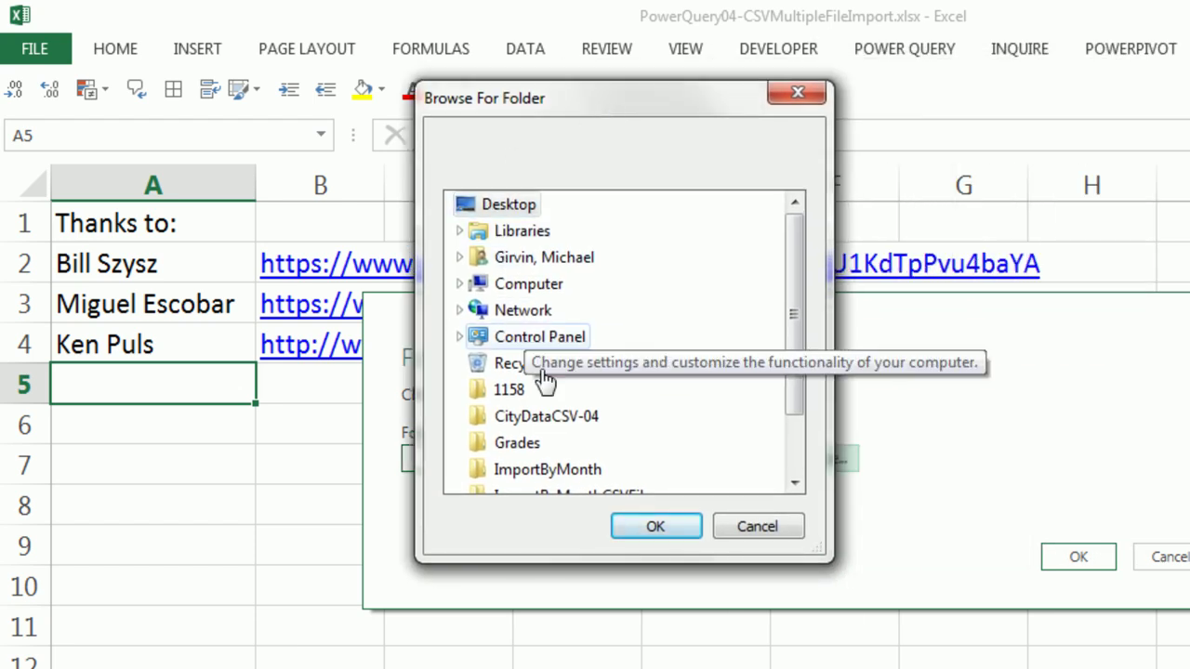
pyautogui.click(546, 429)
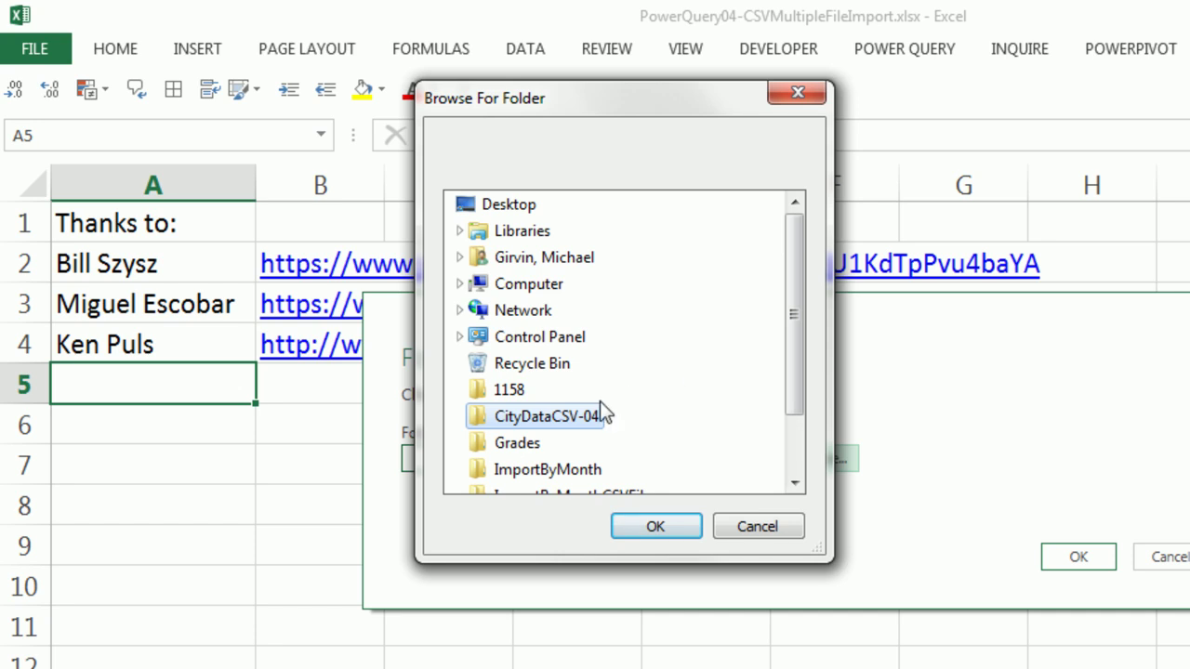
pyautogui.click(656, 524)
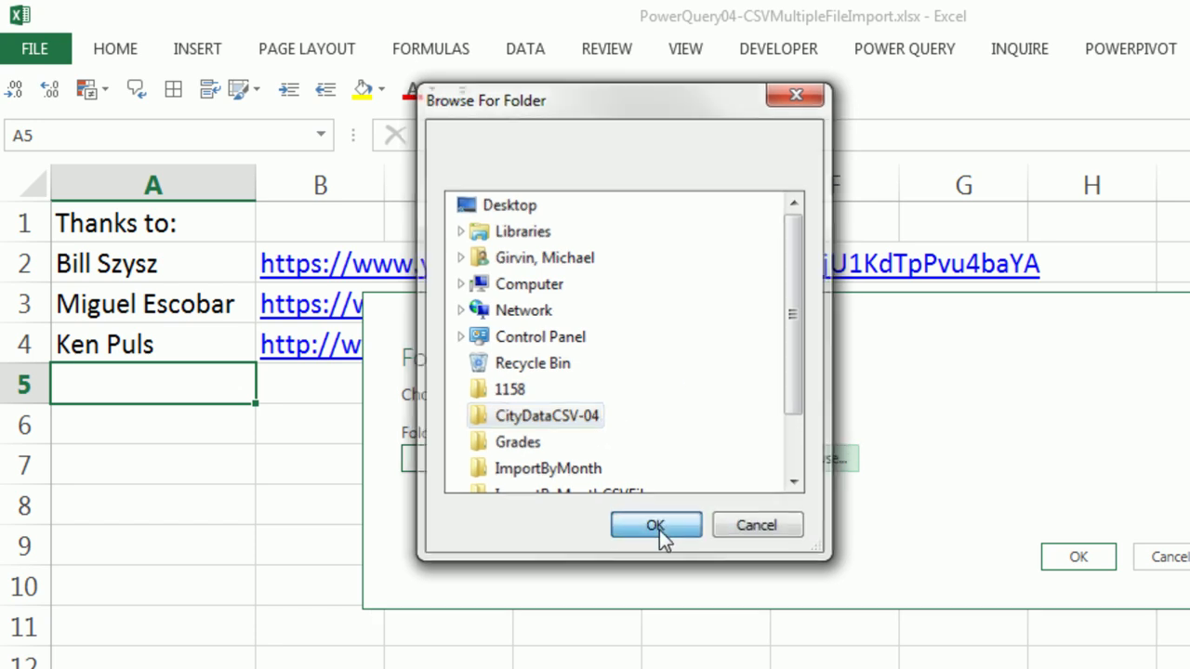
pyautogui.click(1089, 557)
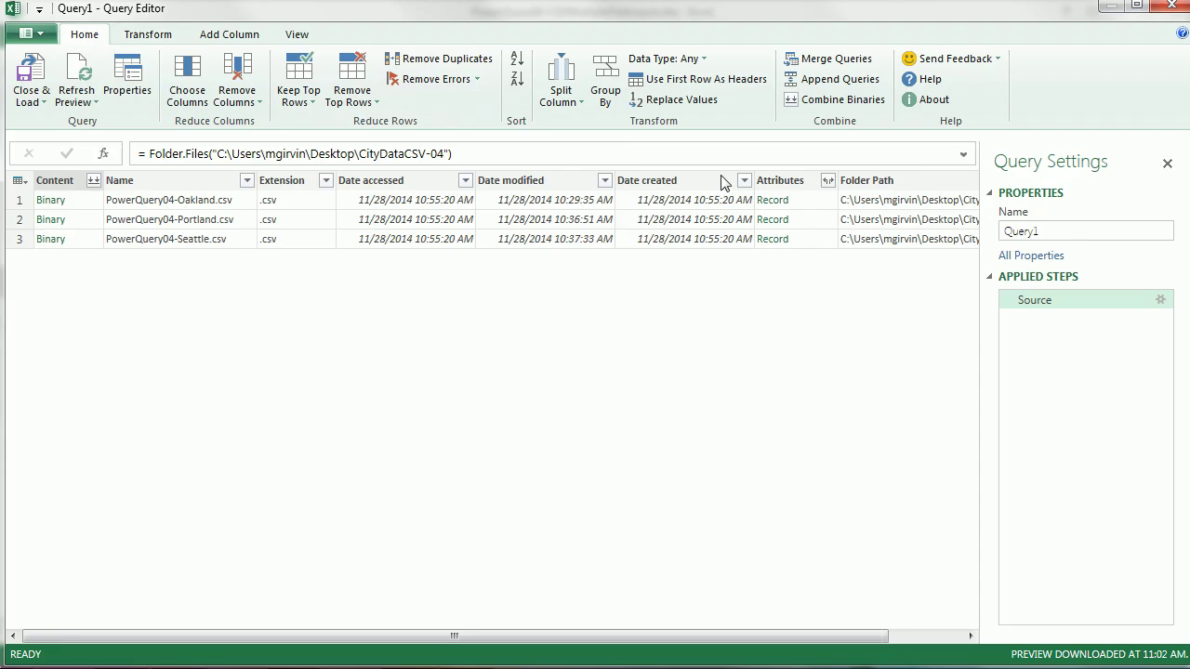
# - Rename the query as AllCityData
pyautogui.moveTo(1056, 232); pyautogui.dragTo(993, 246)
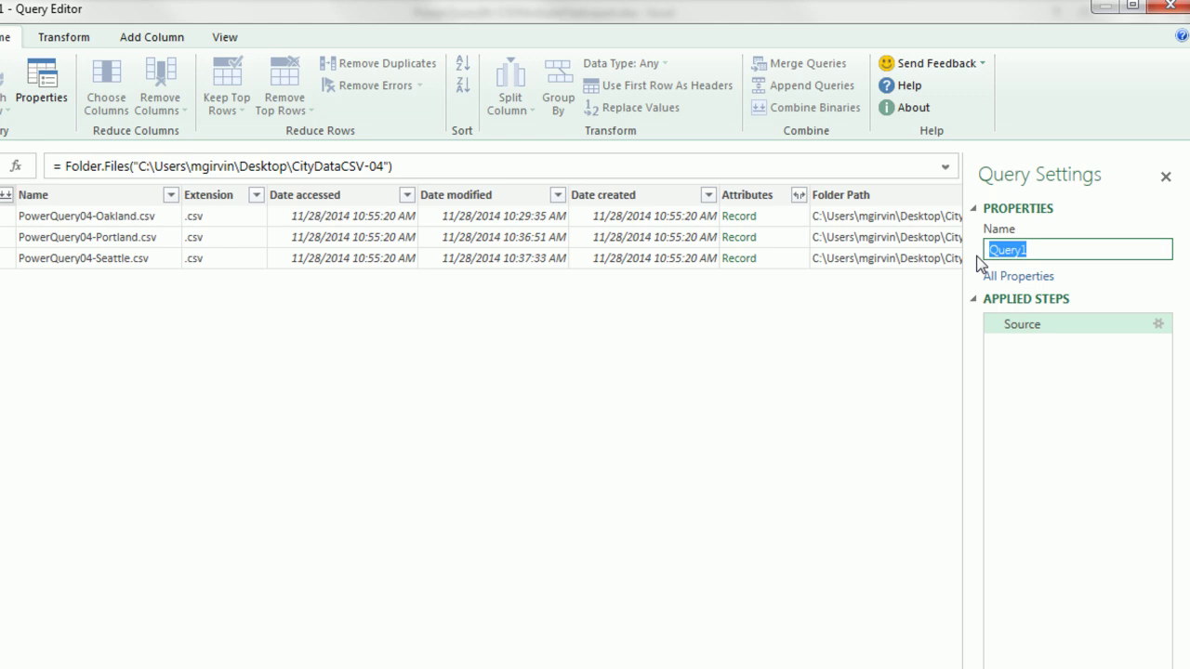
pyautogui.write('AllCityData')
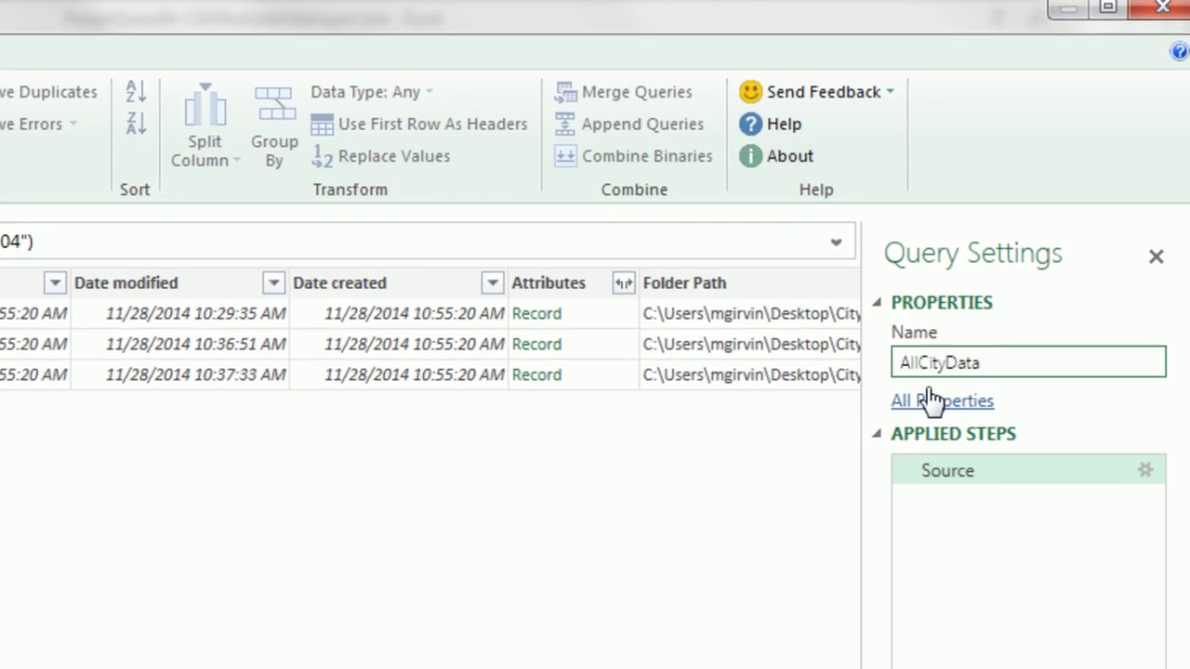
pyautogui.press('Return')
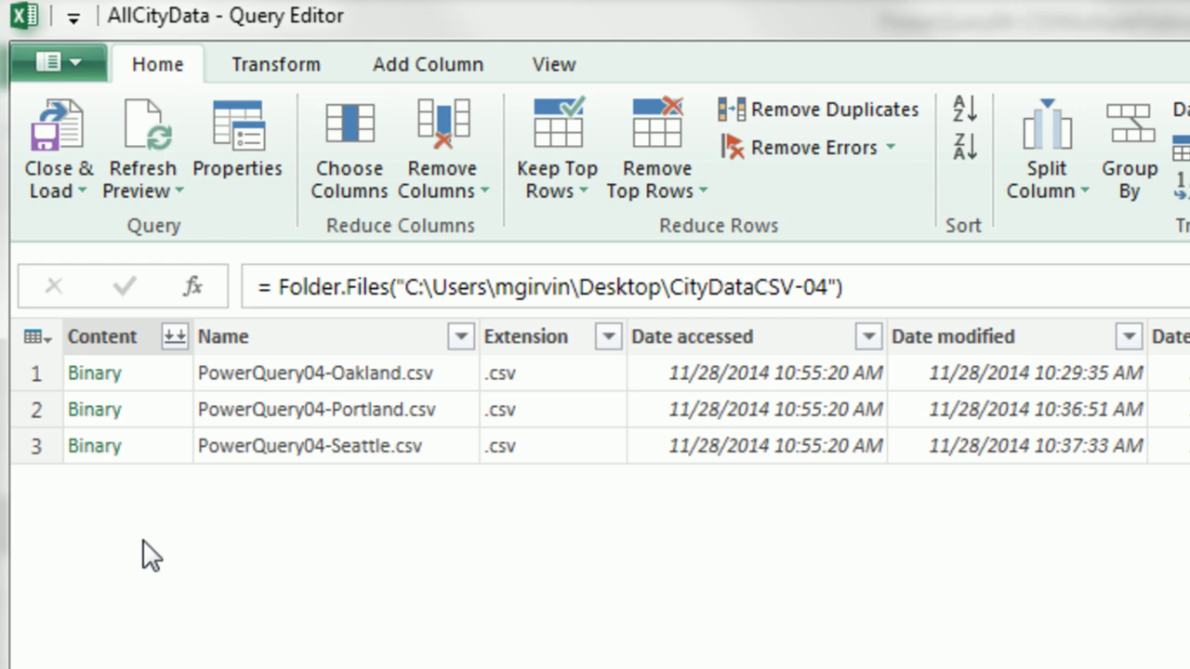
# - Remove all columns of the file list except Content
pyautogui.rightClick(104, 338)
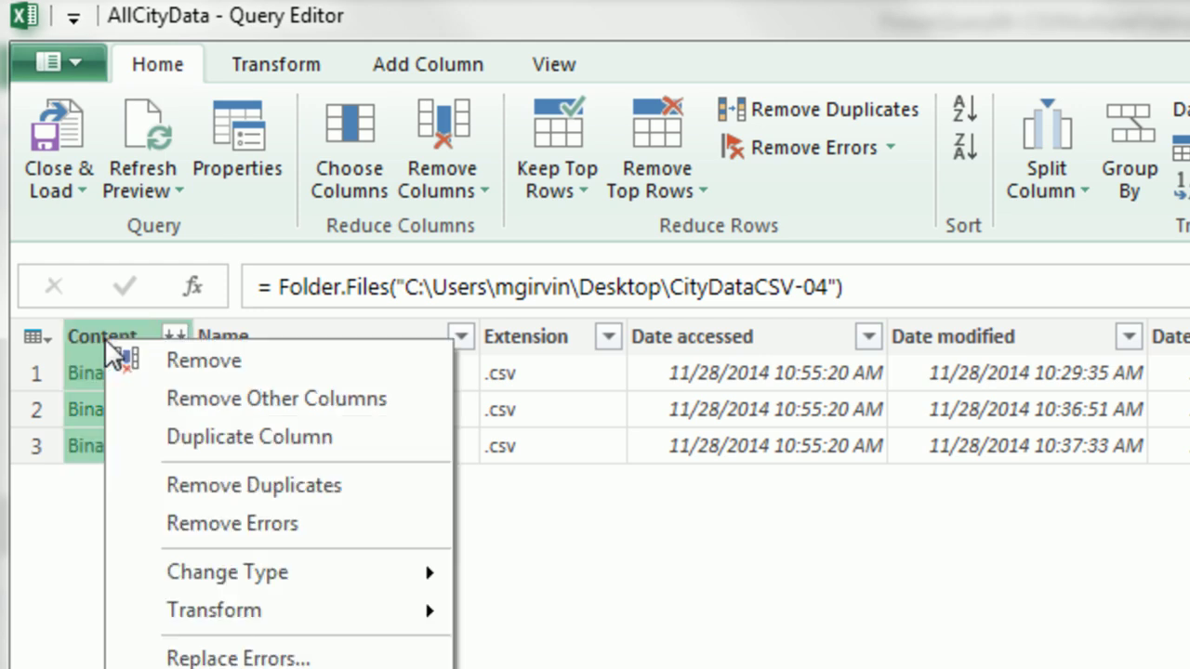
pyautogui.click(184, 413)
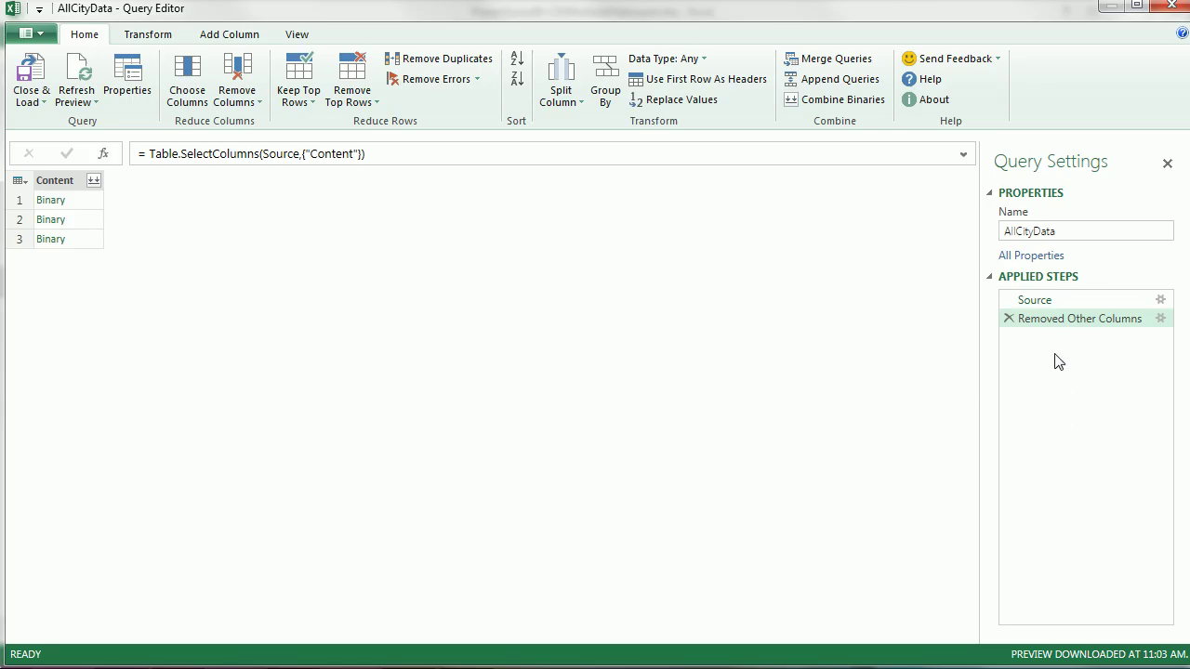
# - Review the Source and Removed Other Columns steps, including their code in the Advanced Editor
pyautogui.click(1036, 303)
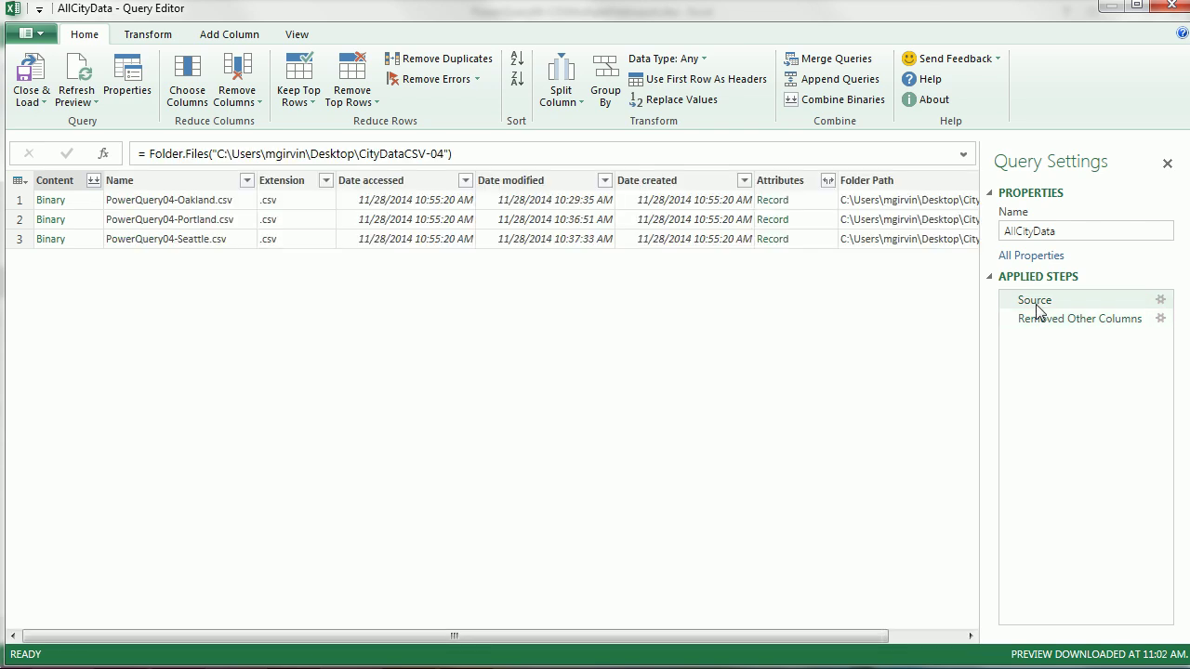
pyautogui.click(1040, 320)
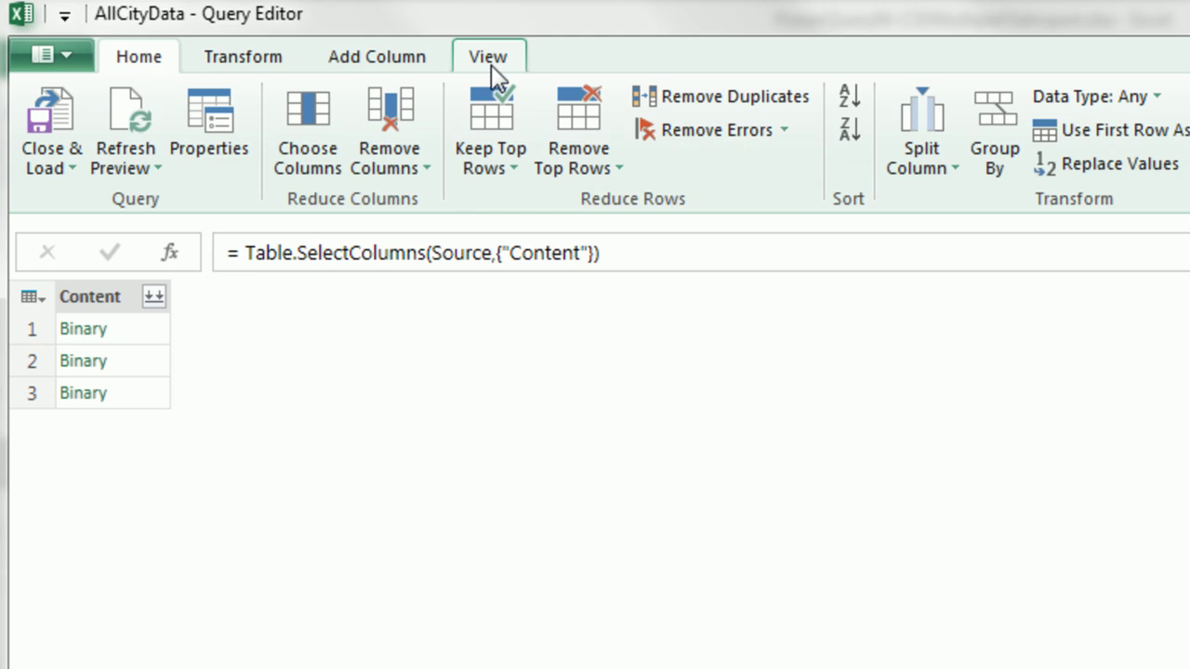
pyautogui.click(491, 65)
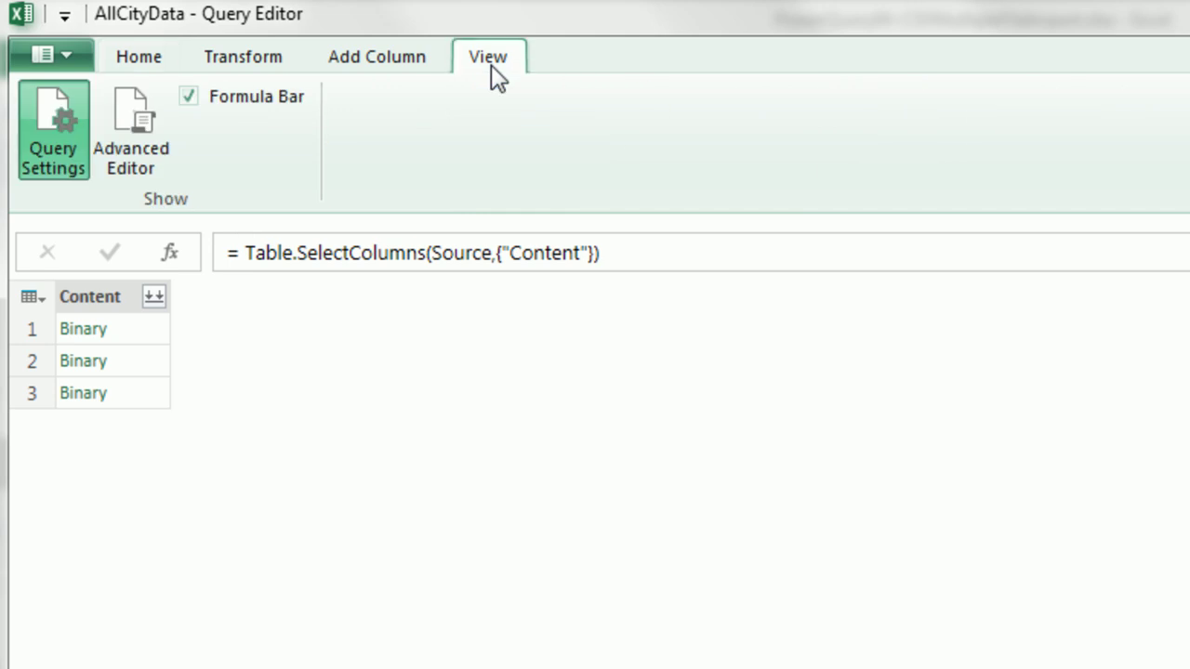
pyautogui.click(132, 154)
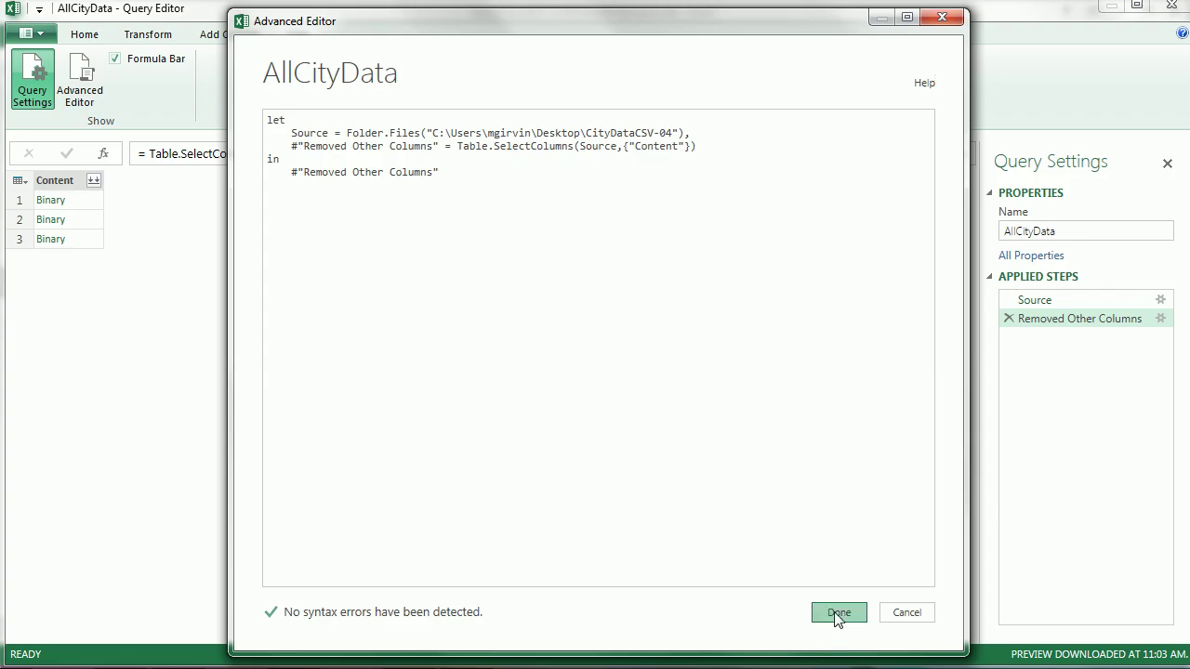
pyautogui.click(839, 616)
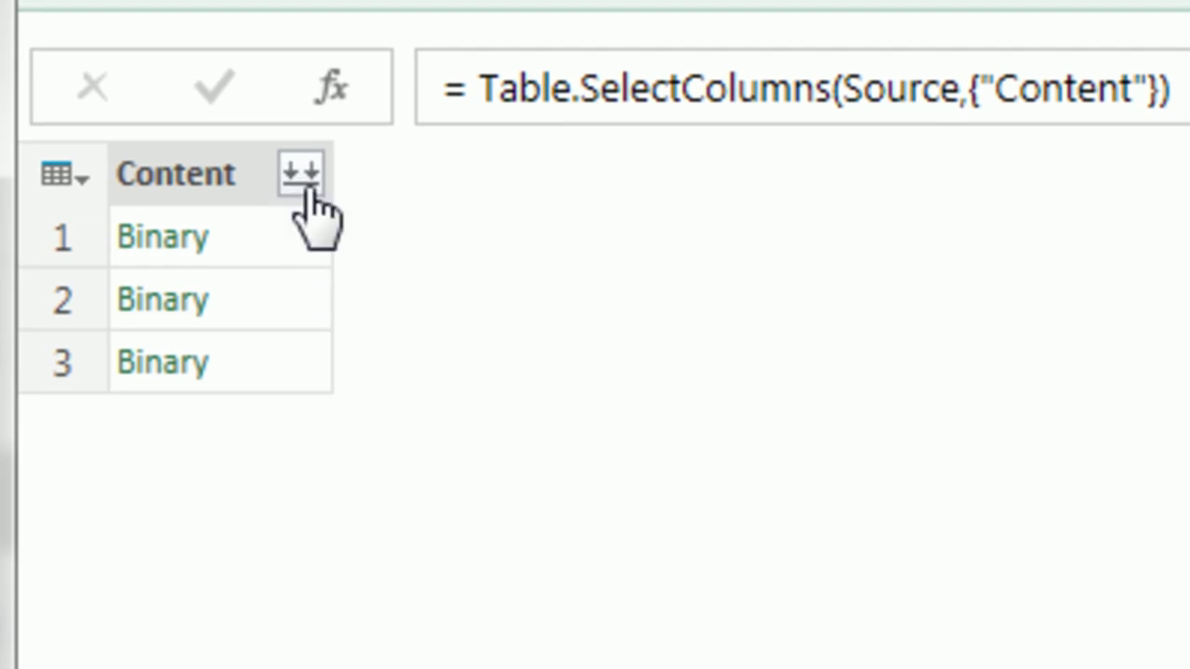
# - Combine the binaries in the Content column into one table and check the data types of City, Date and Sales
pyautogui.click(302, 176)
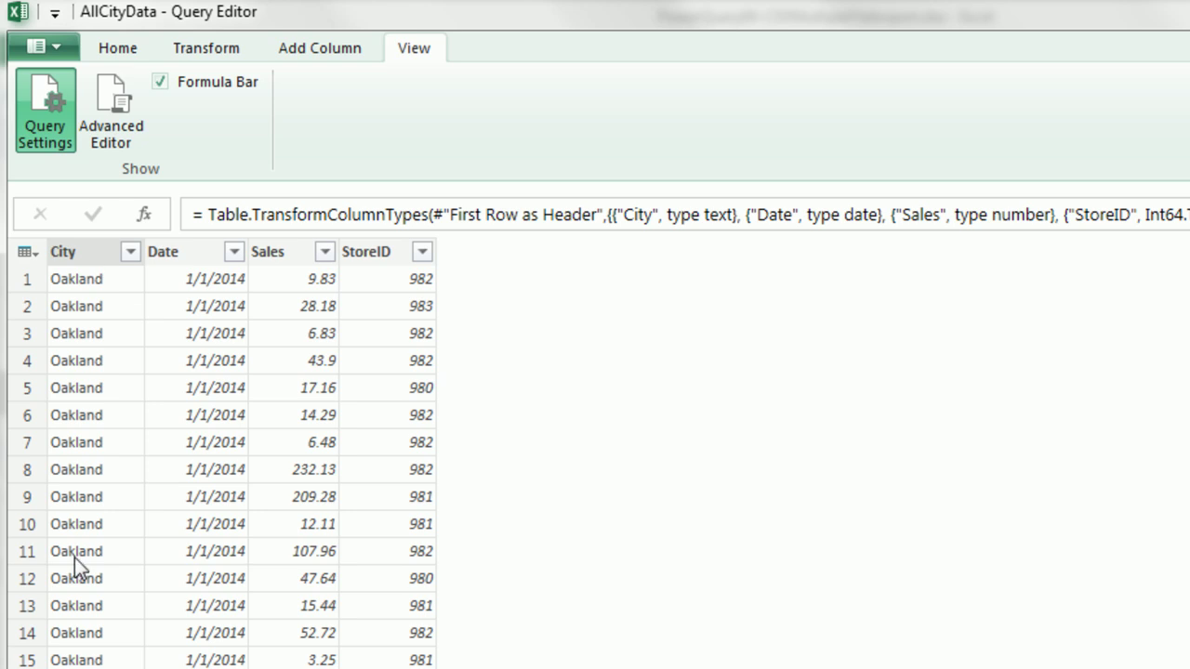
pyautogui.click(63, 252)
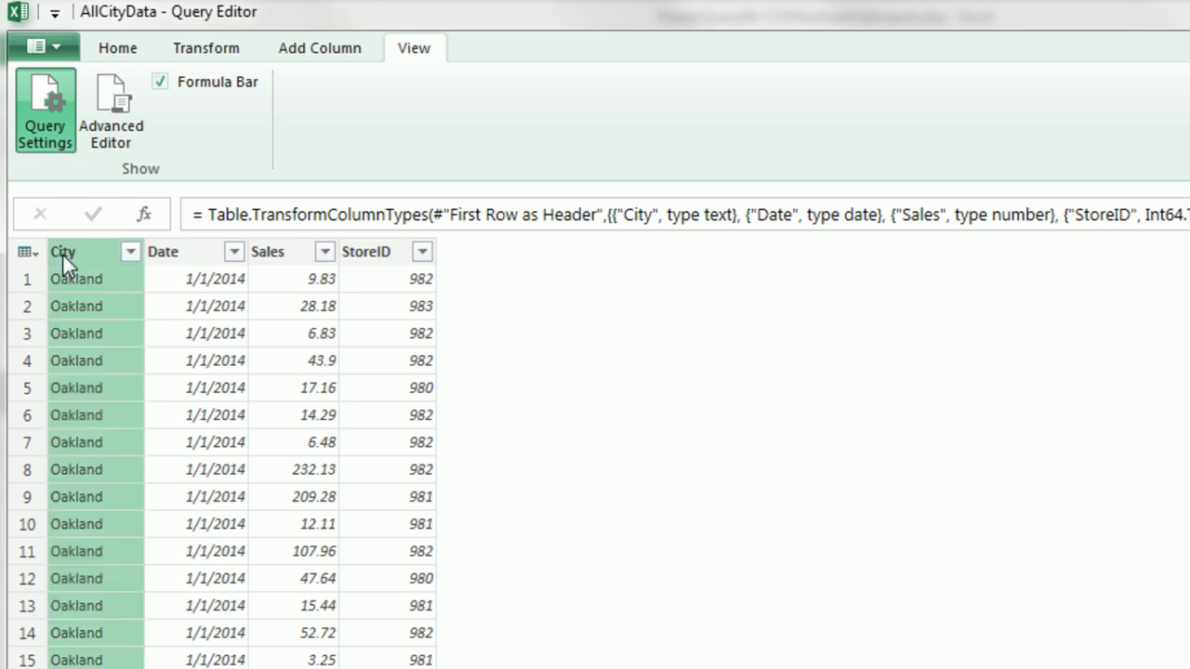
pyautogui.click(136, 52)
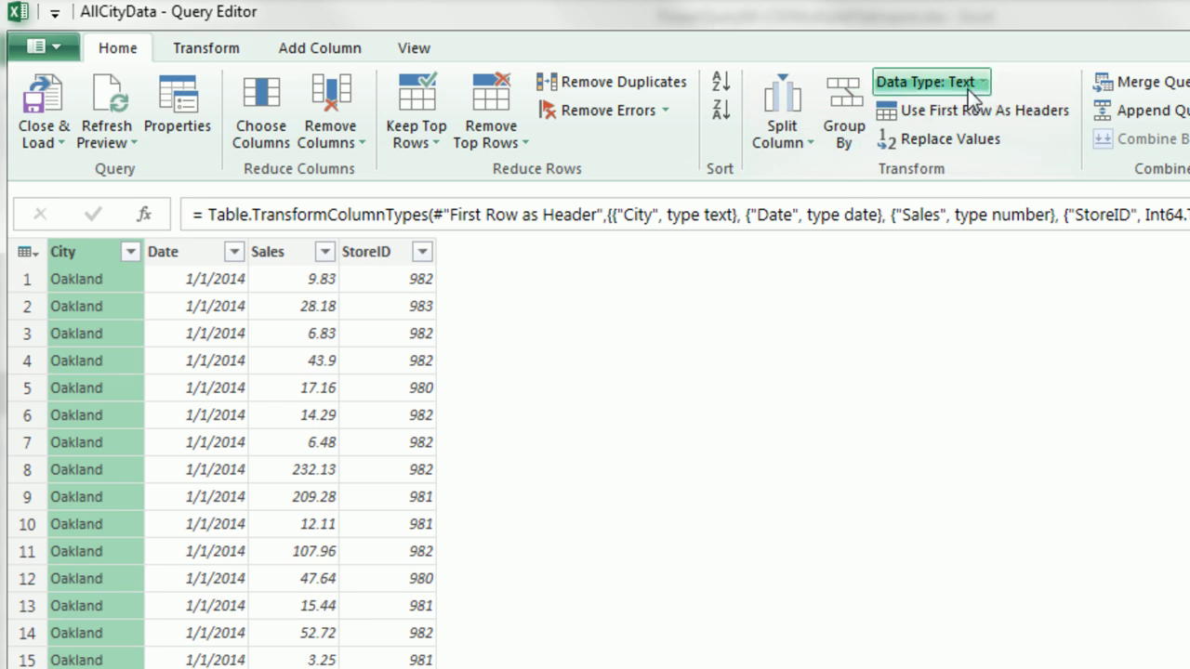
pyautogui.click(179, 255)
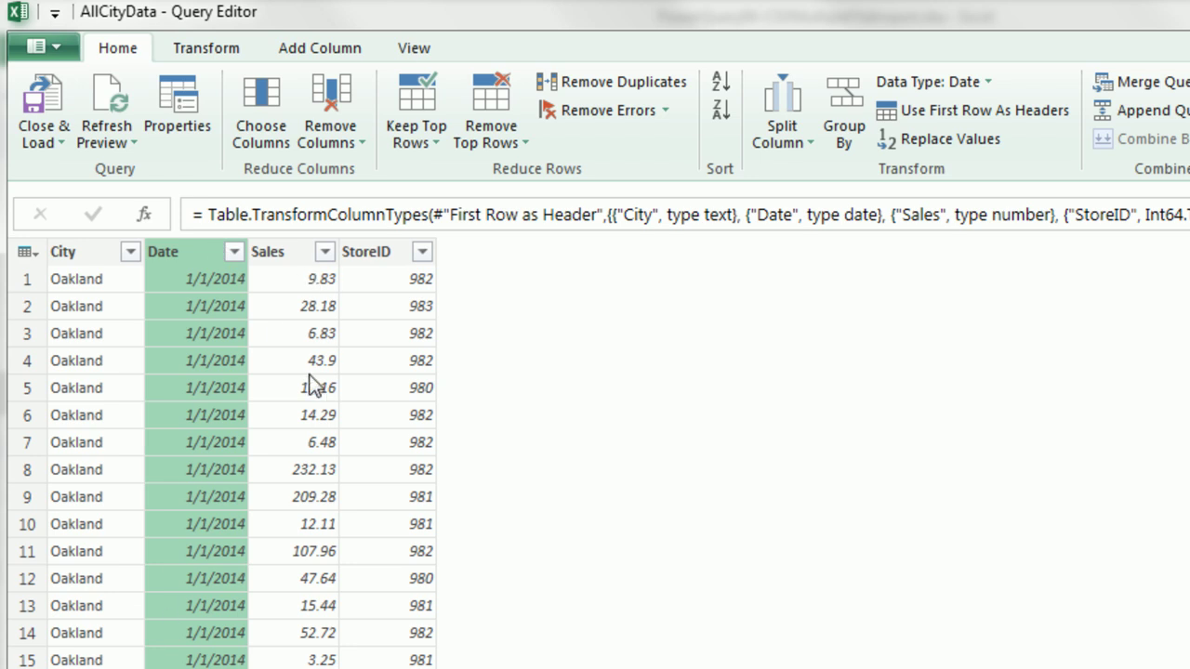
pyautogui.click(286, 251)
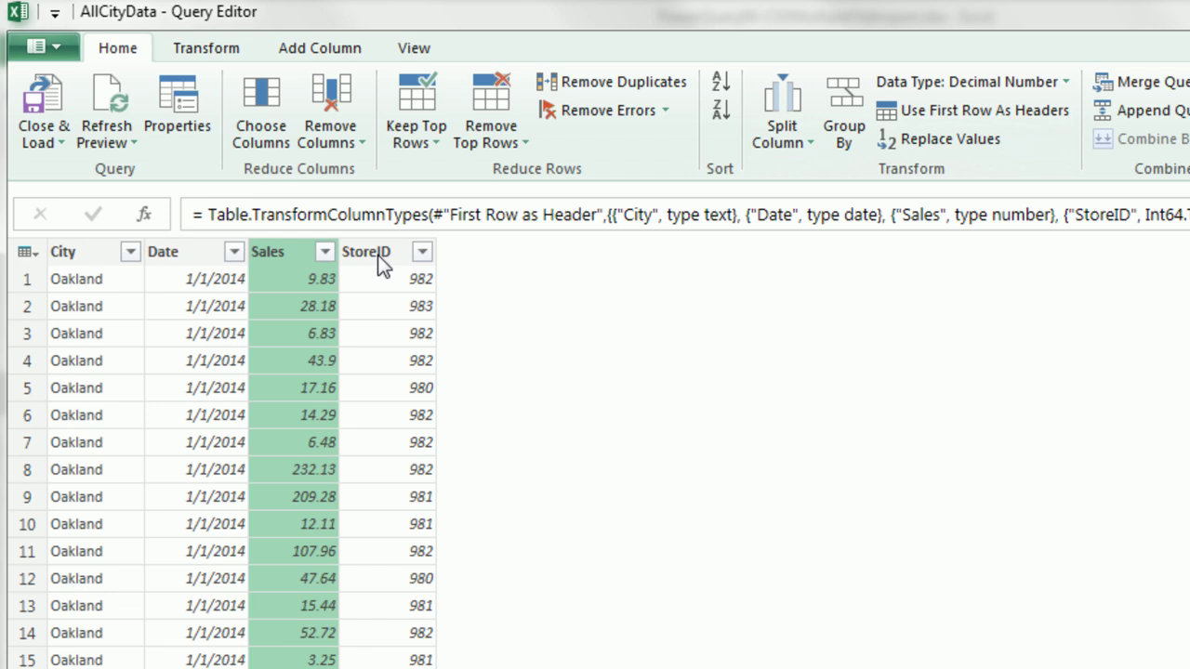
# - Set the StoreID column's data type to Text
pyautogui.click(377, 255)
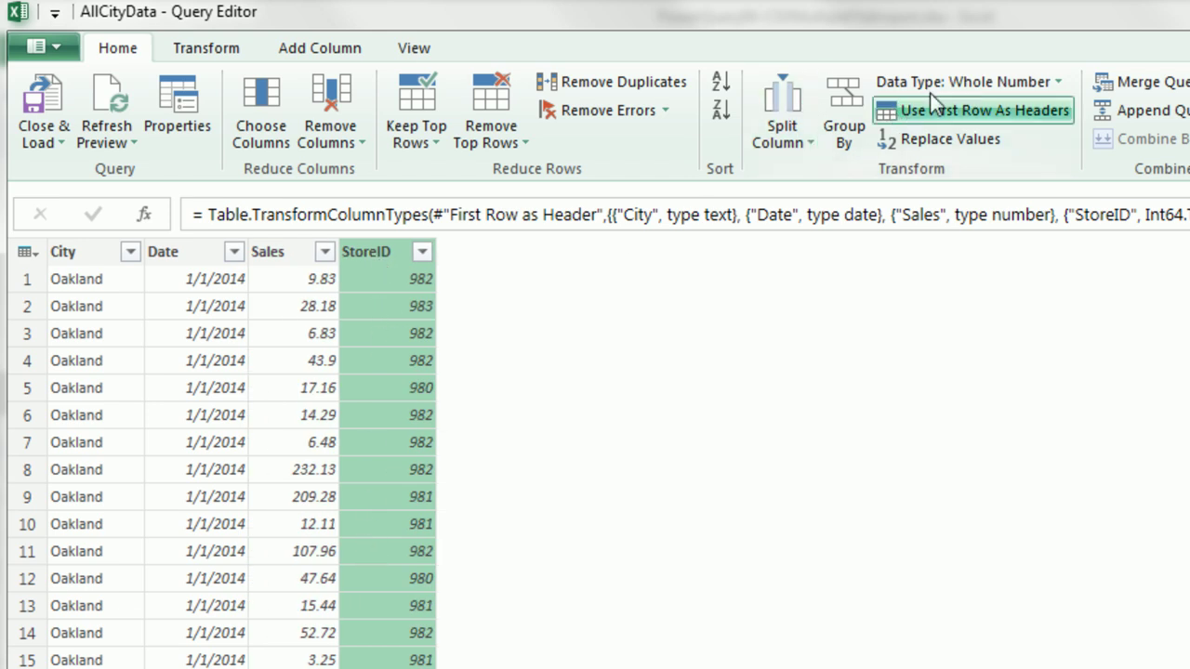
pyautogui.click(1054, 80)
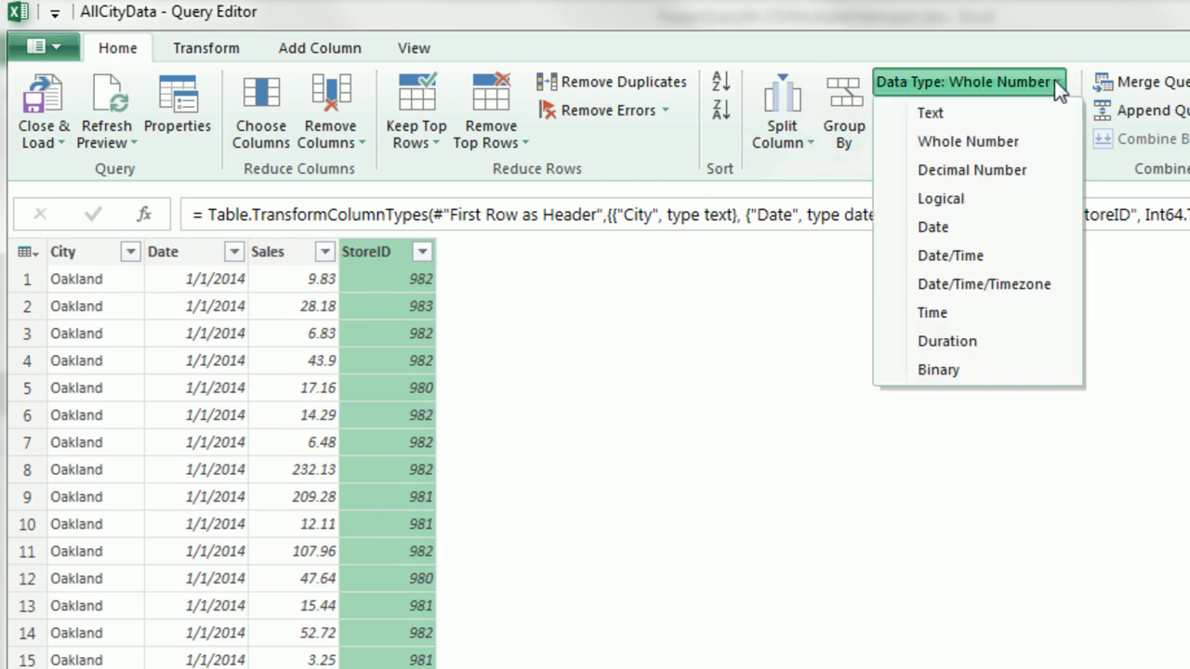
pyautogui.click(971, 116)
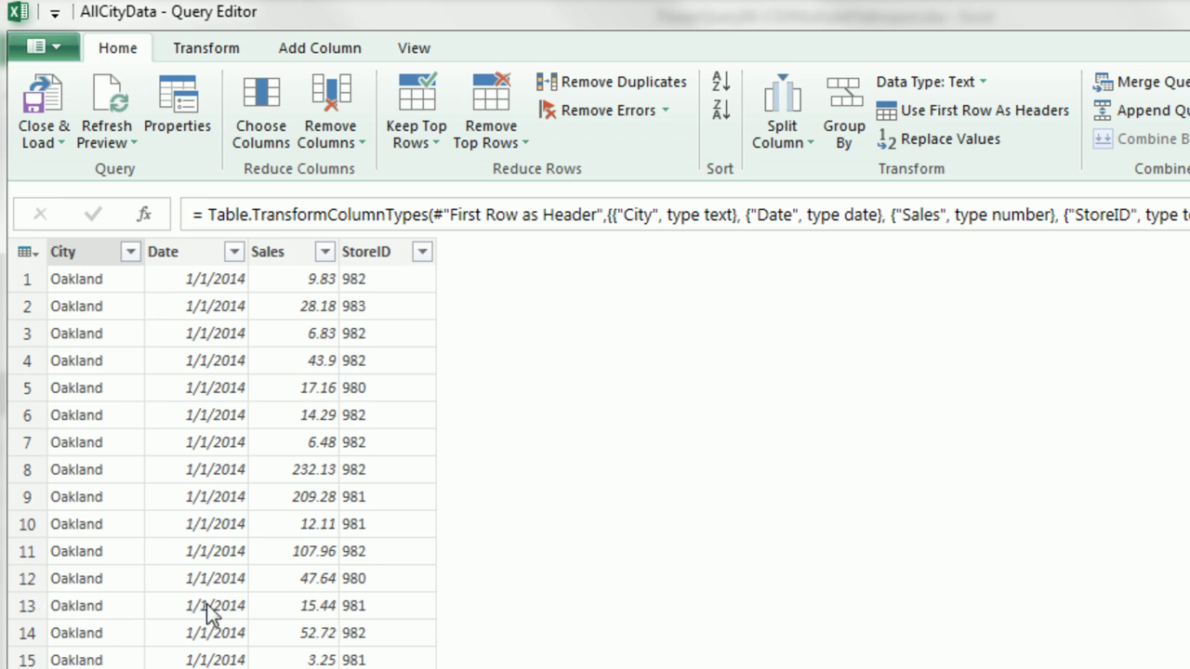
# - Load the complete list of filter values for the City column and examine it without filtering
pyautogui.click(131, 253)
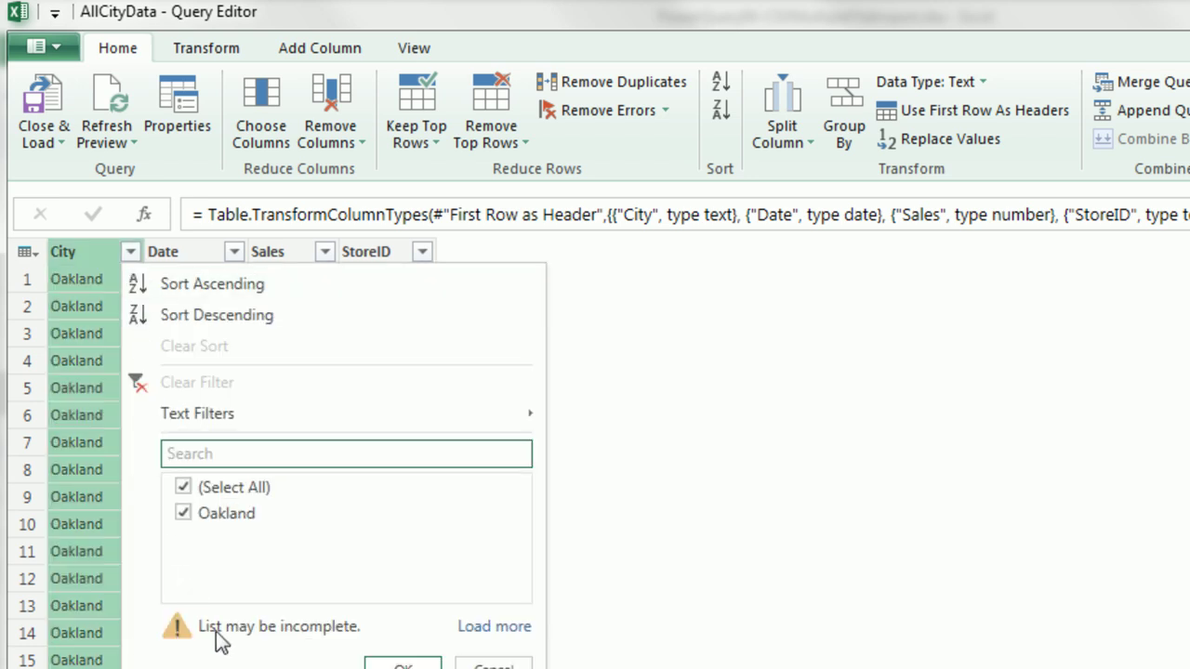
pyautogui.click(493, 627)
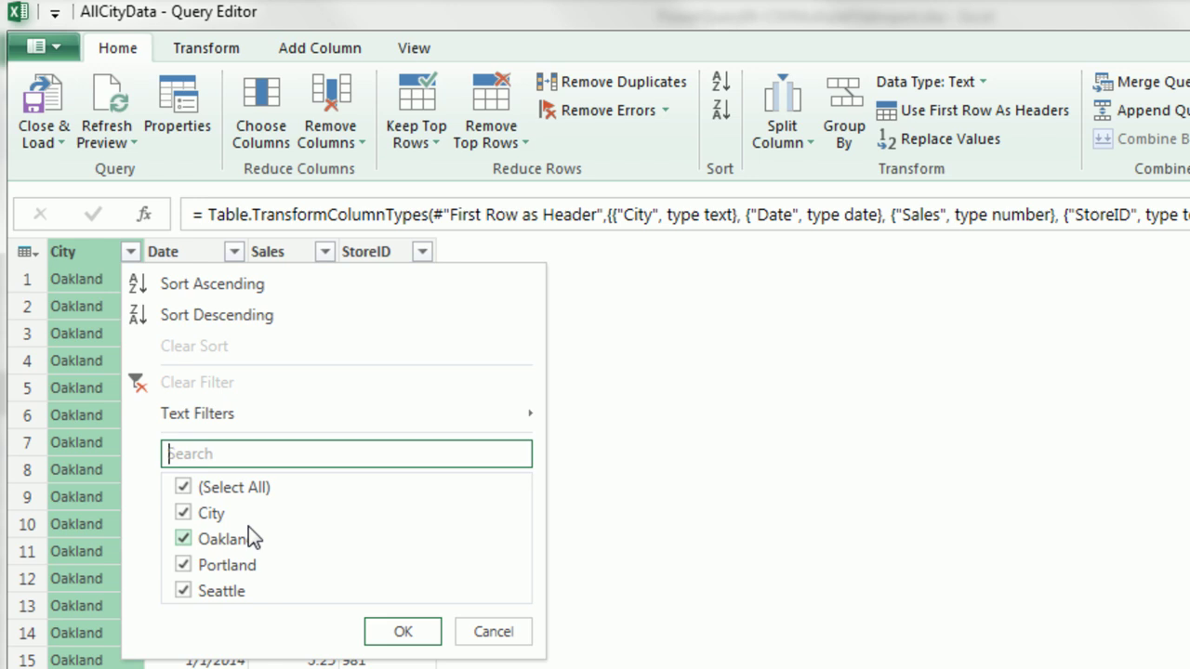
pyautogui.press('Escape')
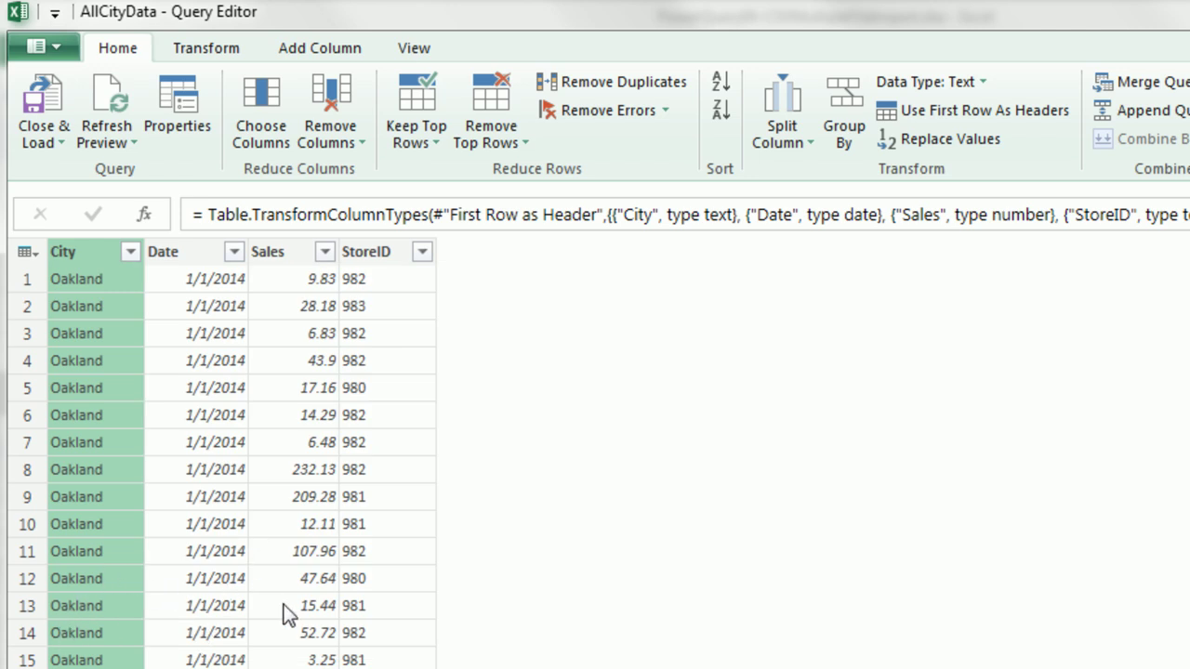
# - Load the complete list of filter values for the StoreID column and examine it without filtering
pyautogui.click(425, 264)
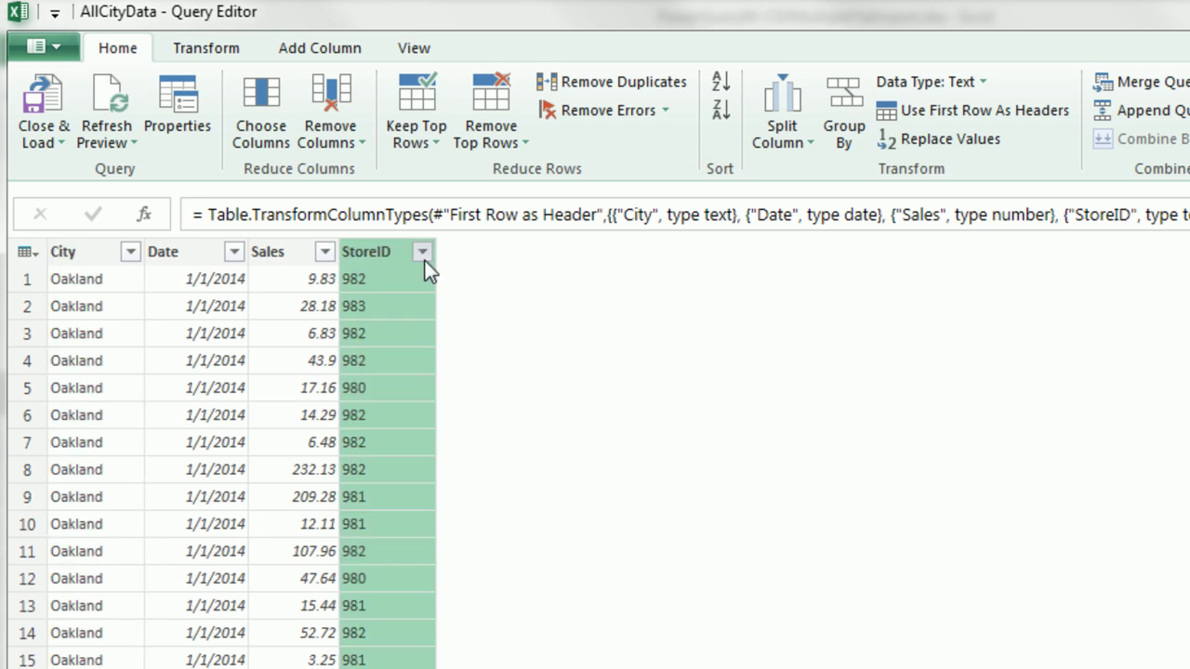
pyautogui.click(423, 257)
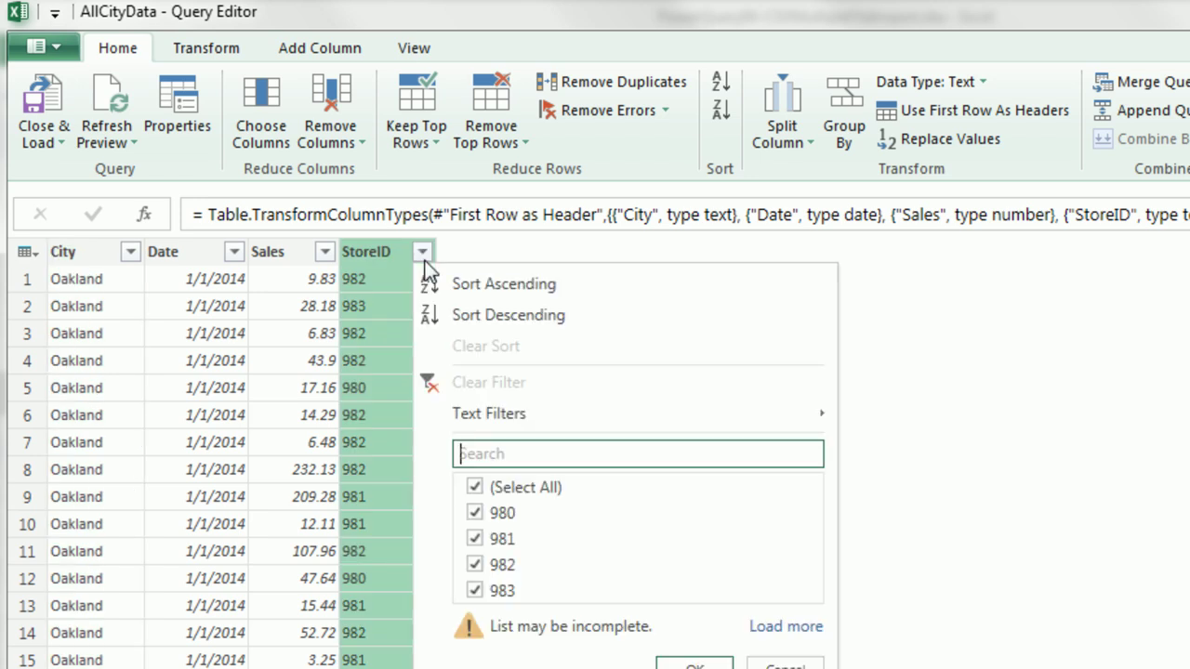
pyautogui.click(783, 629)
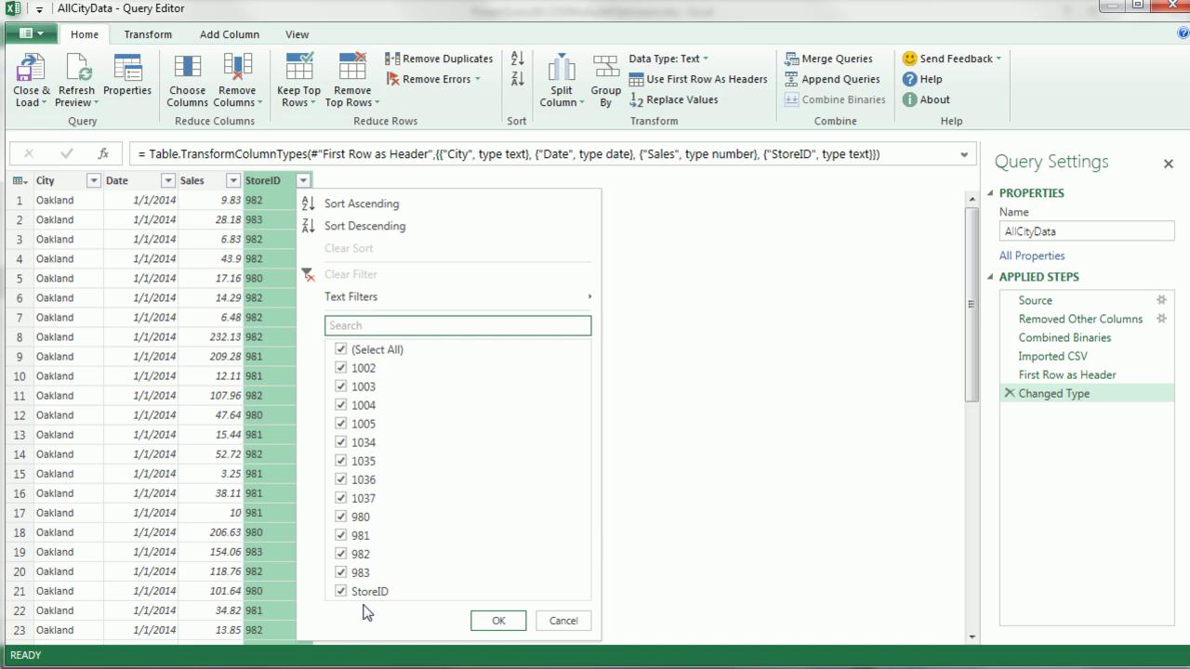
pyautogui.click(263, 238)
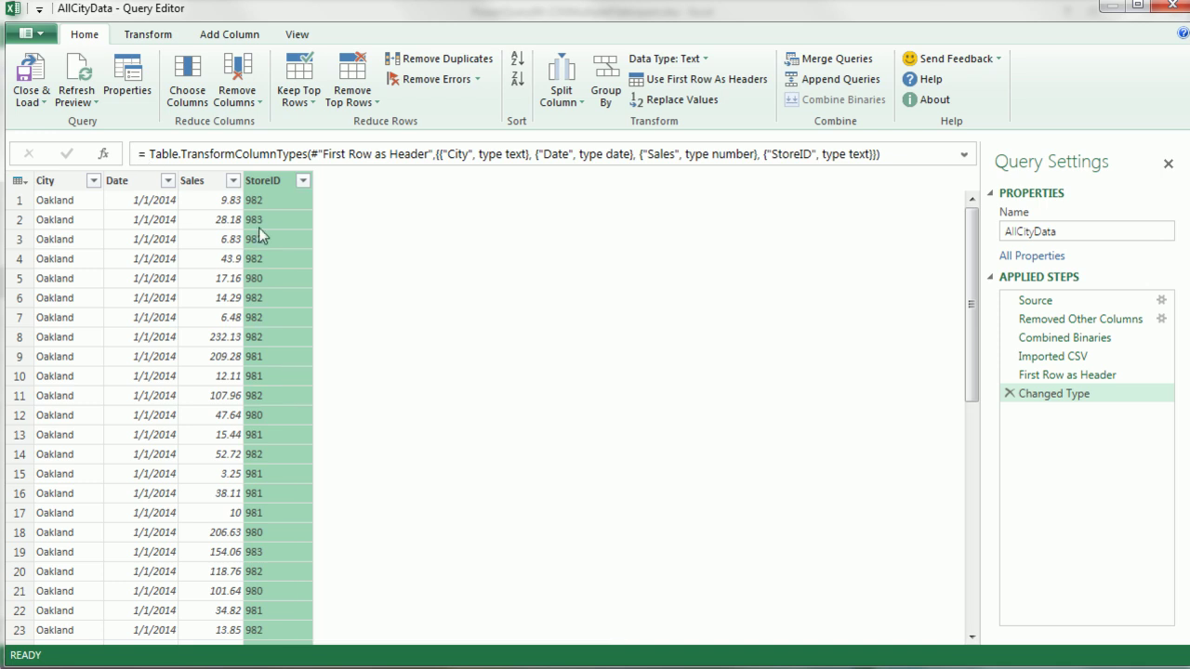
# - Load the complete filter list of the City column and filter out the rows whose value is "City"
pyautogui.click(93, 182)
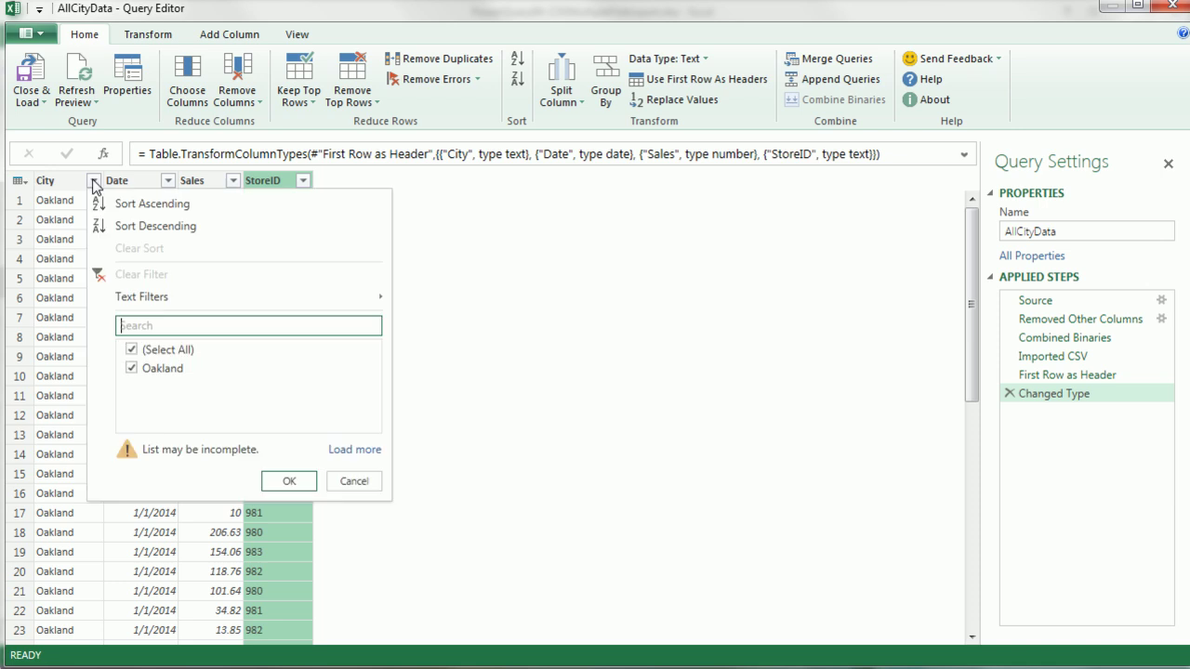
pyautogui.click(352, 451)
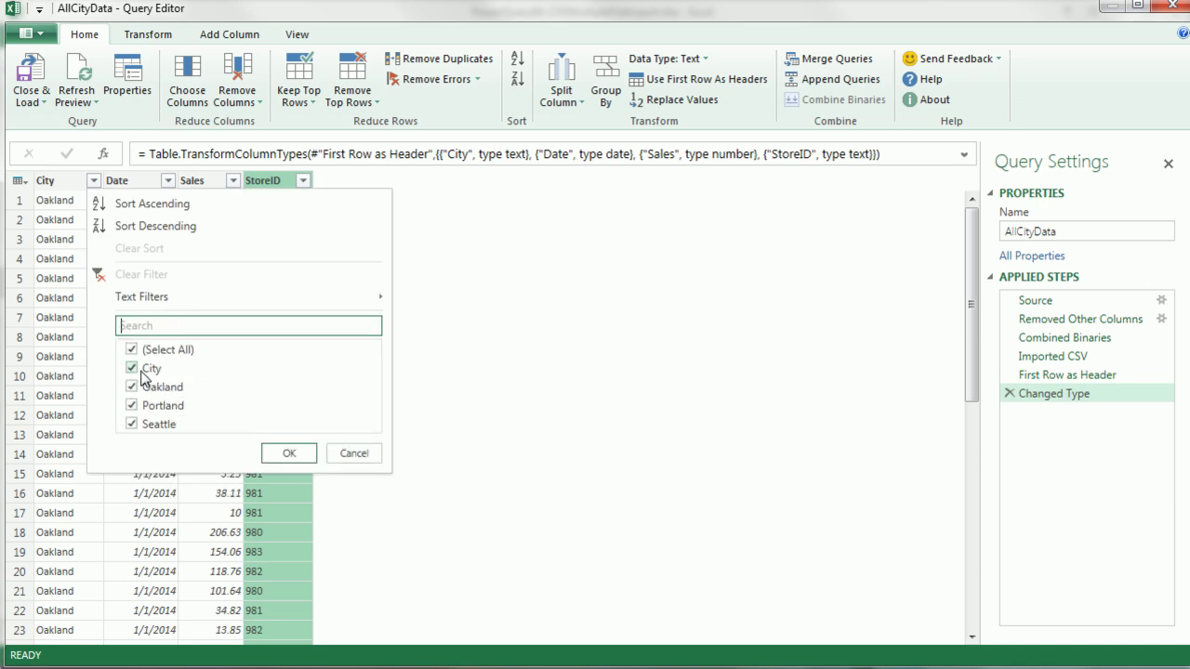
pyautogui.click(135, 371)
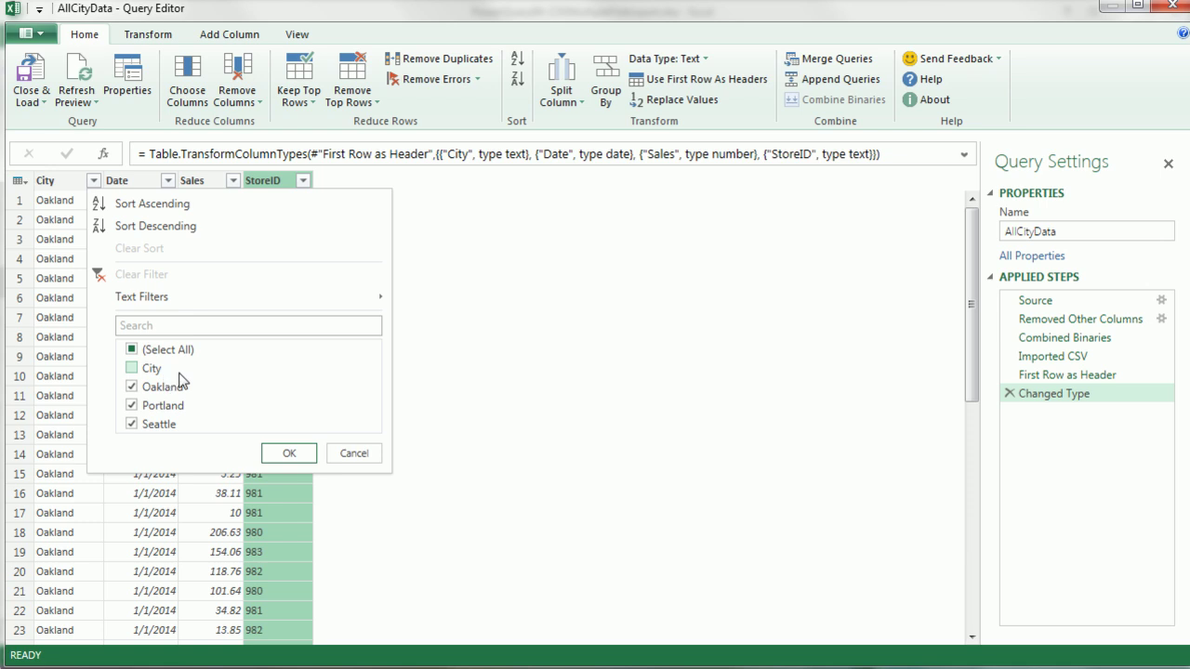
pyautogui.click(290, 454)
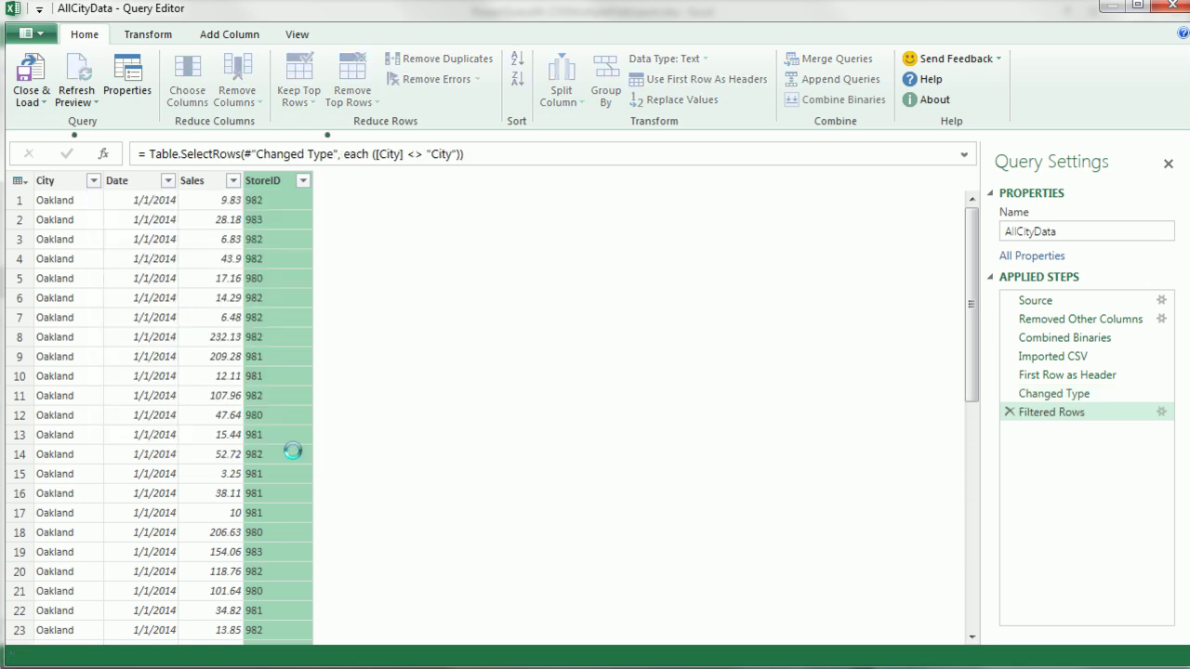
# - Examine the full code of the AllCityData query in the Advanced Editor, including the long Changed Type line
pyautogui.click(297, 34)
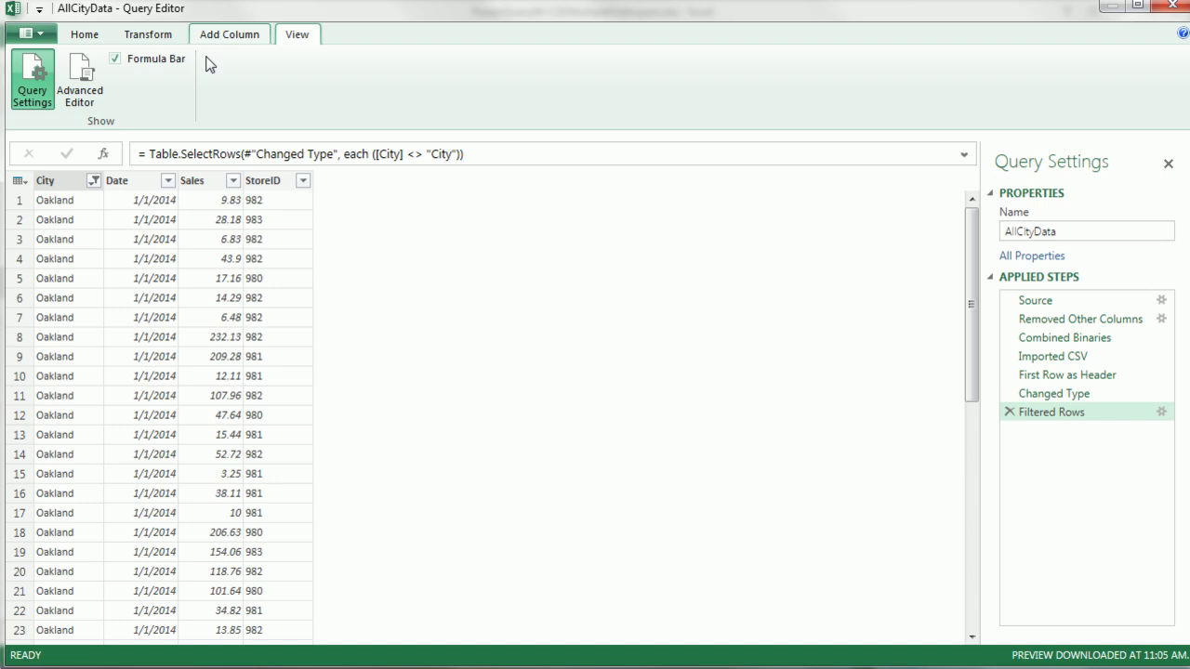
pyautogui.click(79, 80)
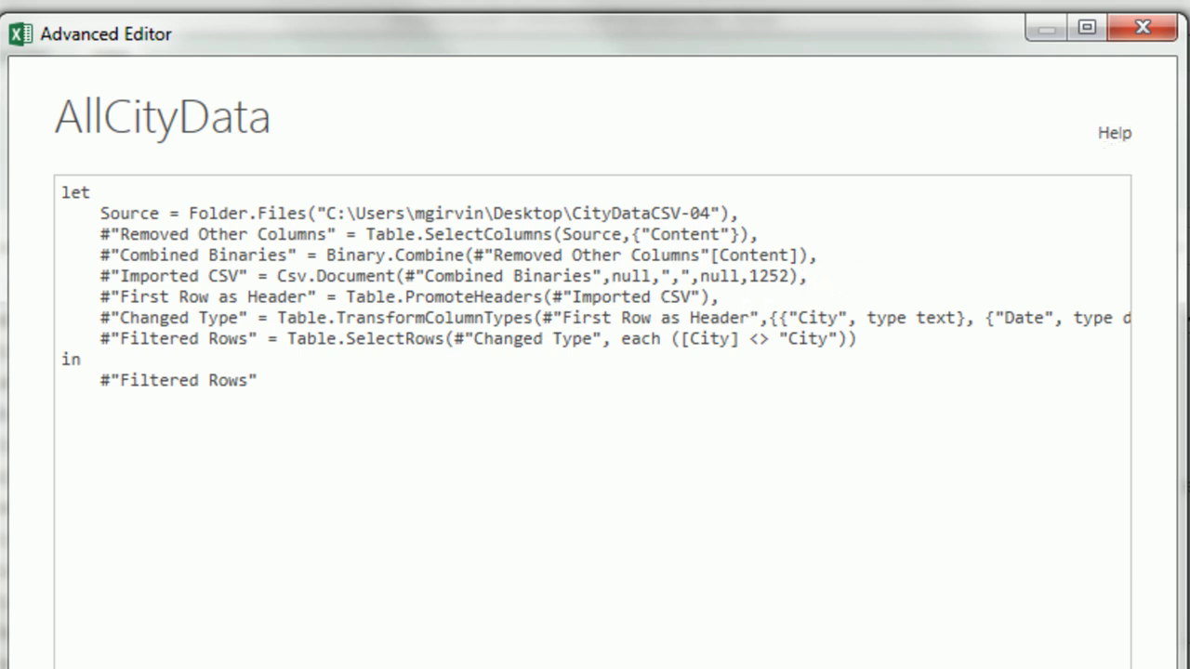
pyautogui.hscroll(5, 592, 277)
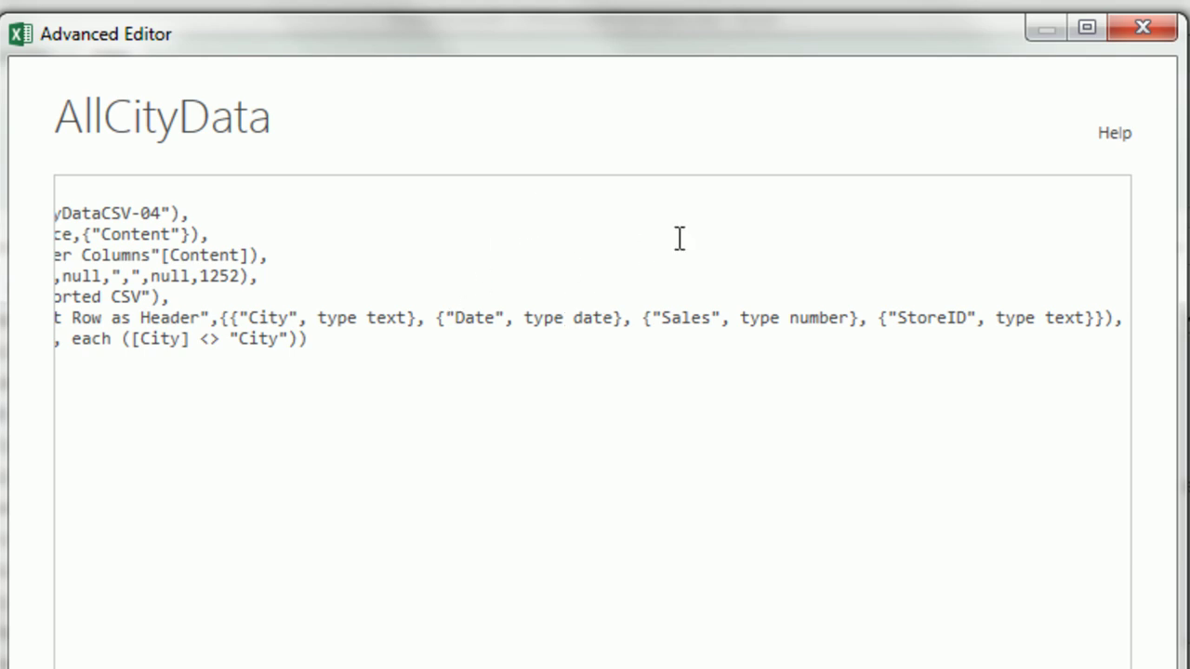
pyautogui.hscroll(-5, 257, 510)
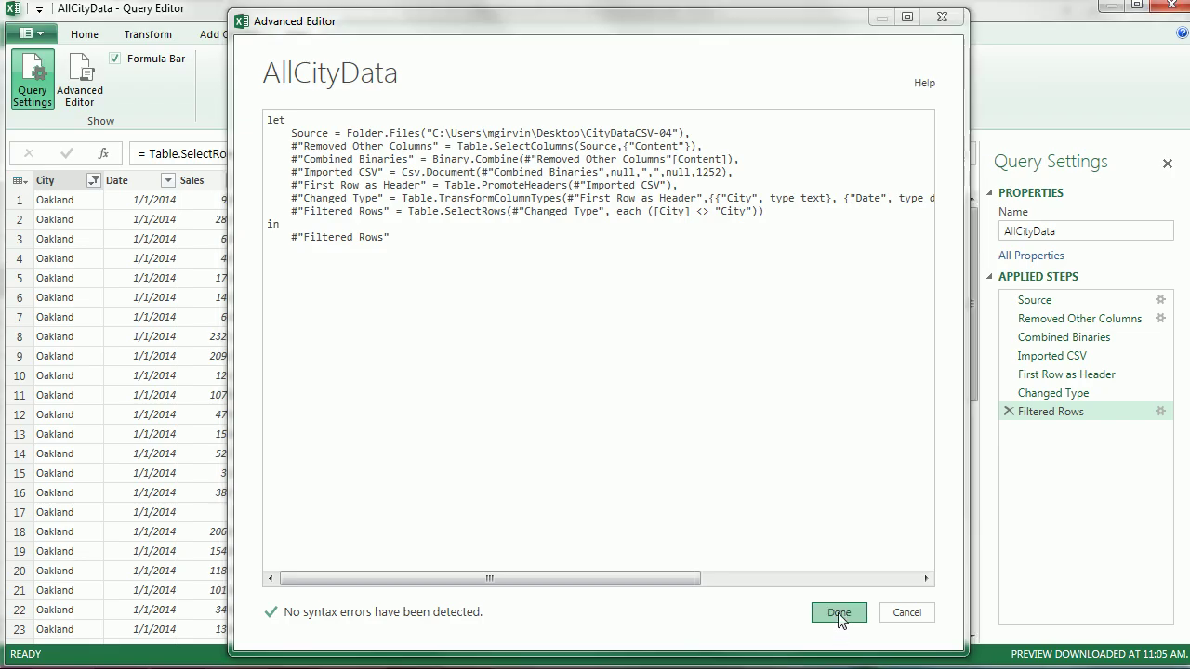
pyautogui.click(840, 614)
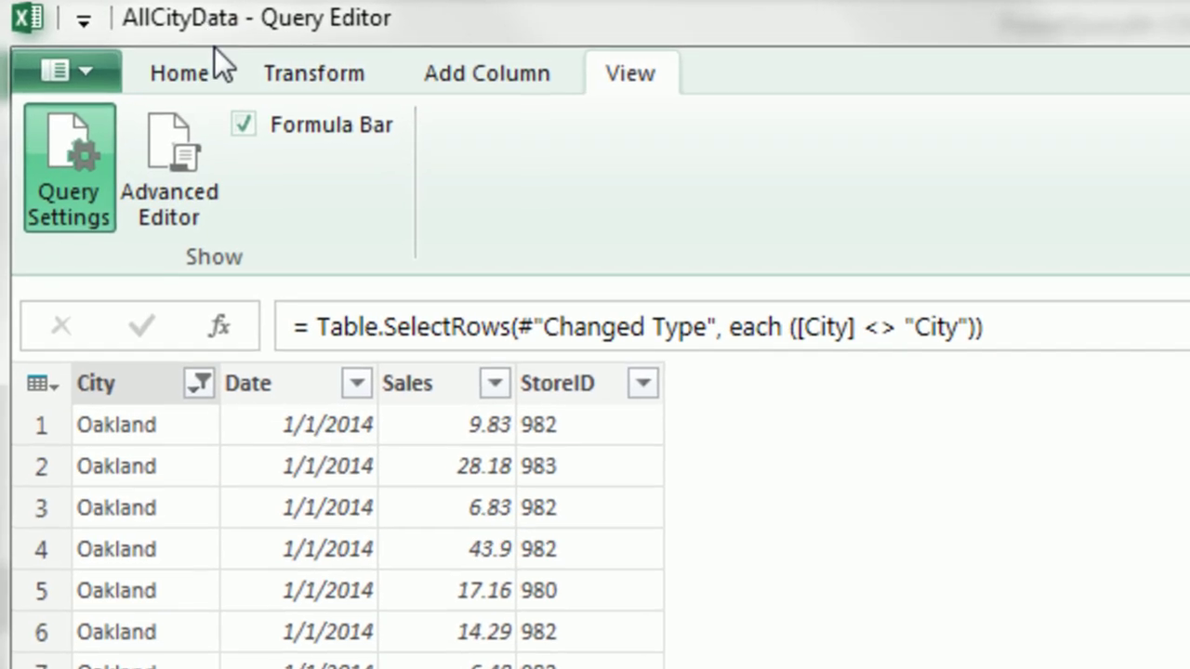
# - Close the Query Editor and load the query as a table on a new worksheet without adding it to the Data Model
pyautogui.click(158, 59)
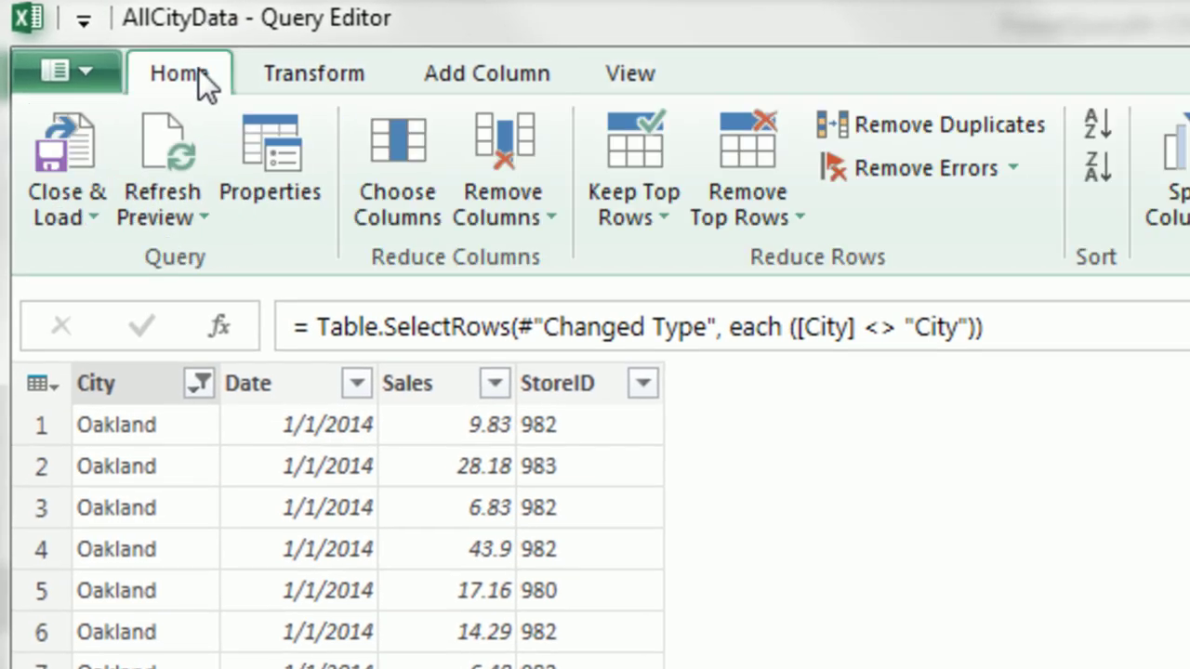
pyautogui.click(93, 205)
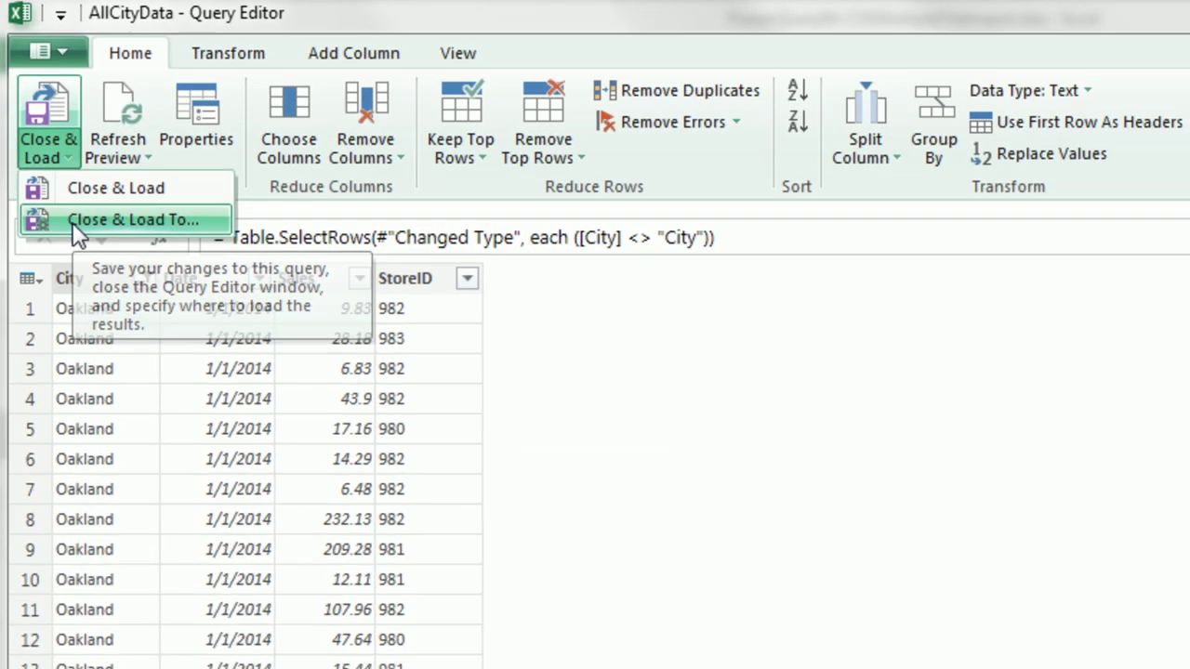
pyautogui.click(99, 299)
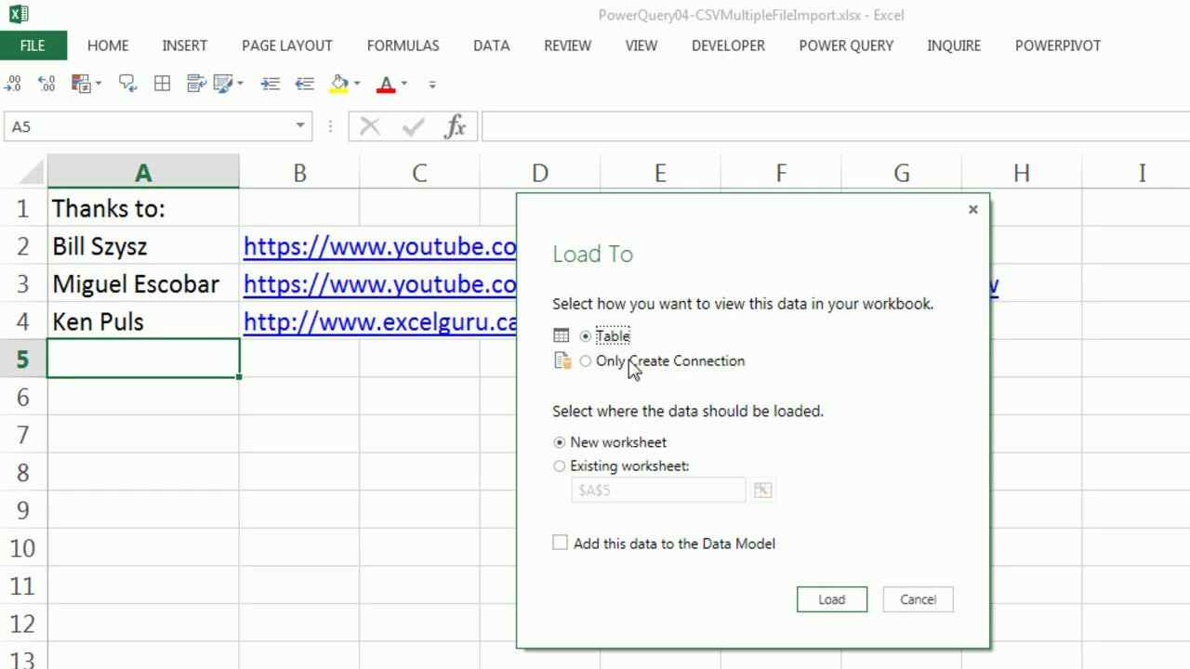
pyautogui.click(585, 362)
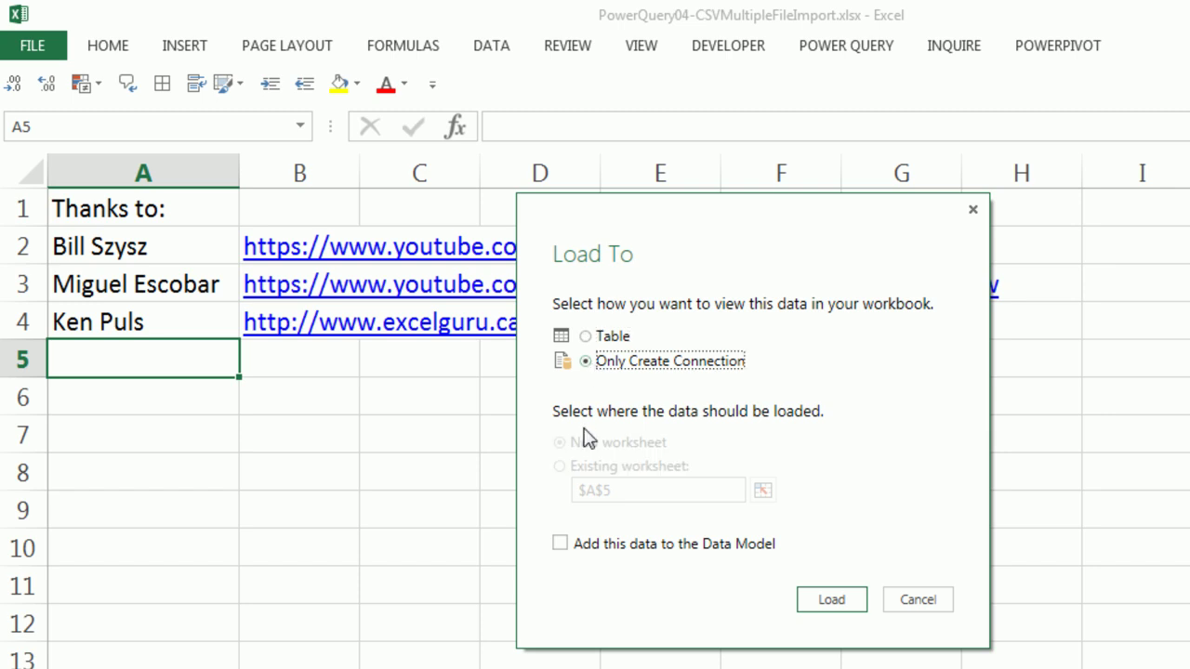
pyautogui.click(560, 545)
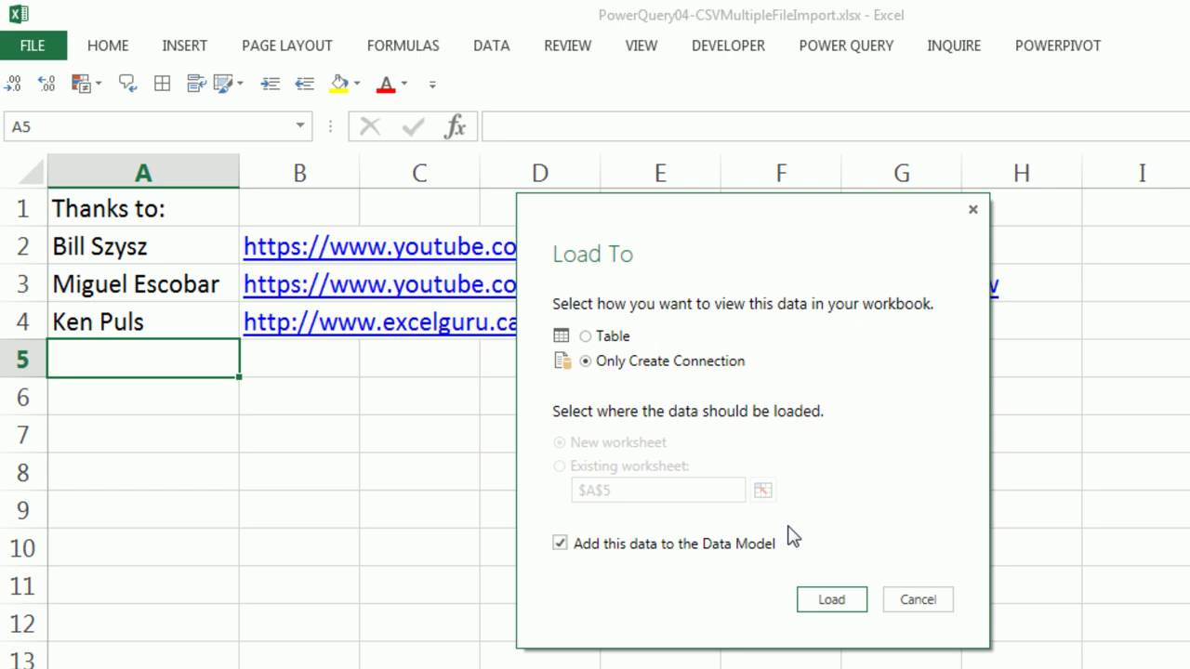
pyautogui.click(585, 337)
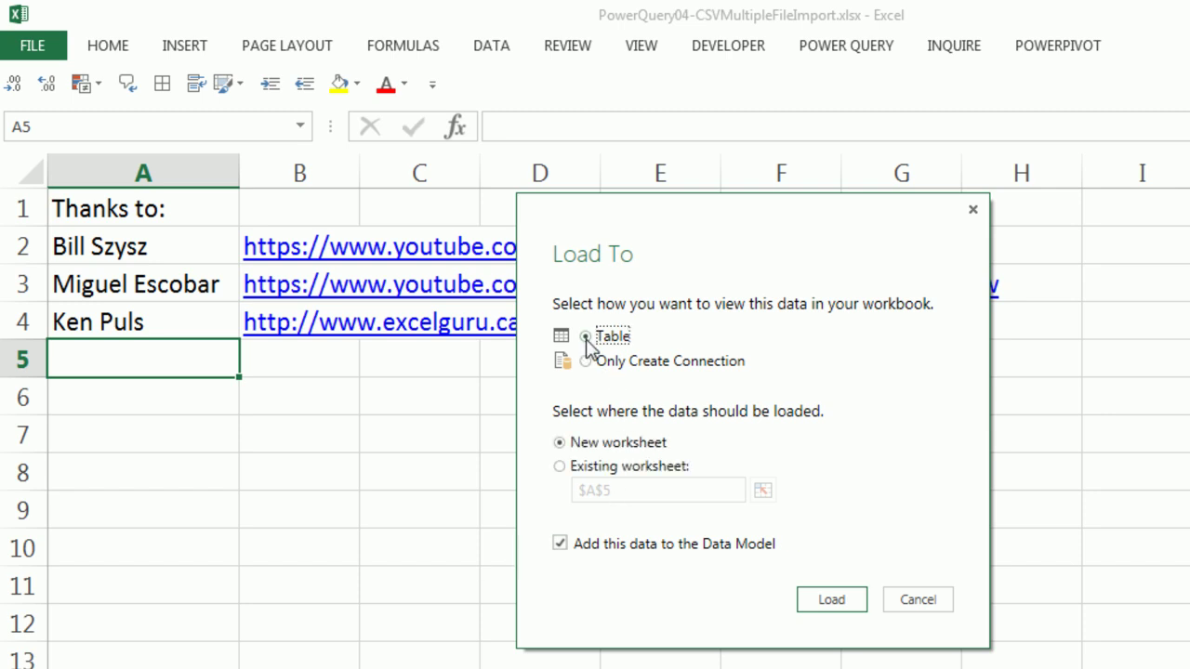
pyautogui.click(560, 544)
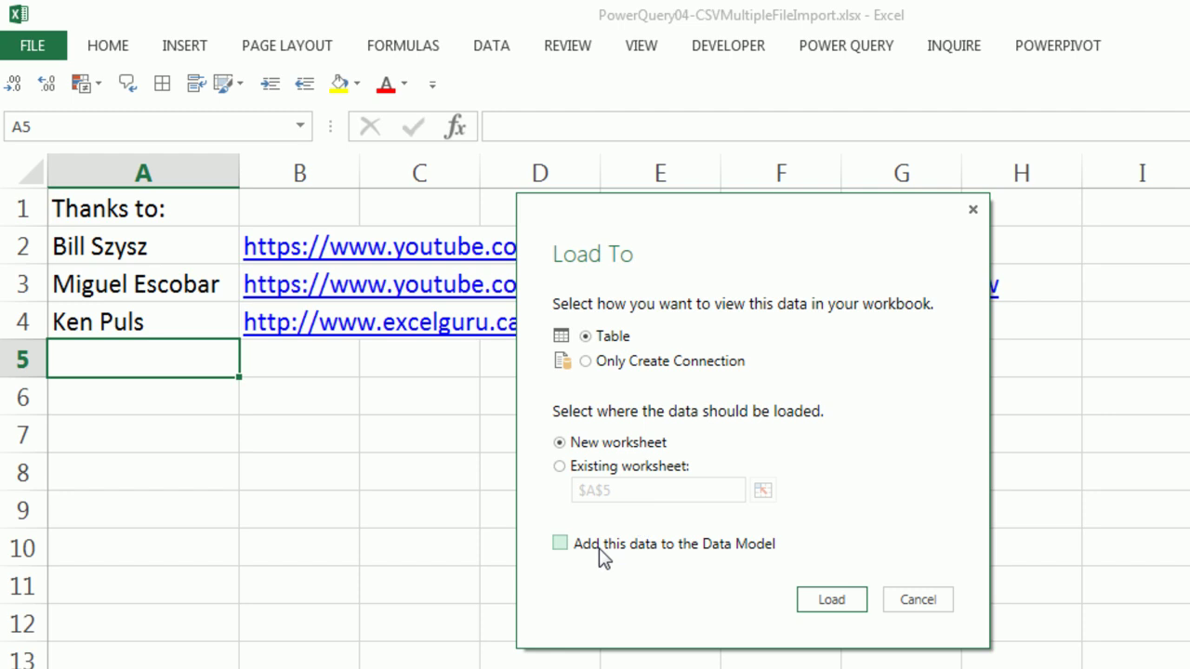
pyautogui.click(833, 600)
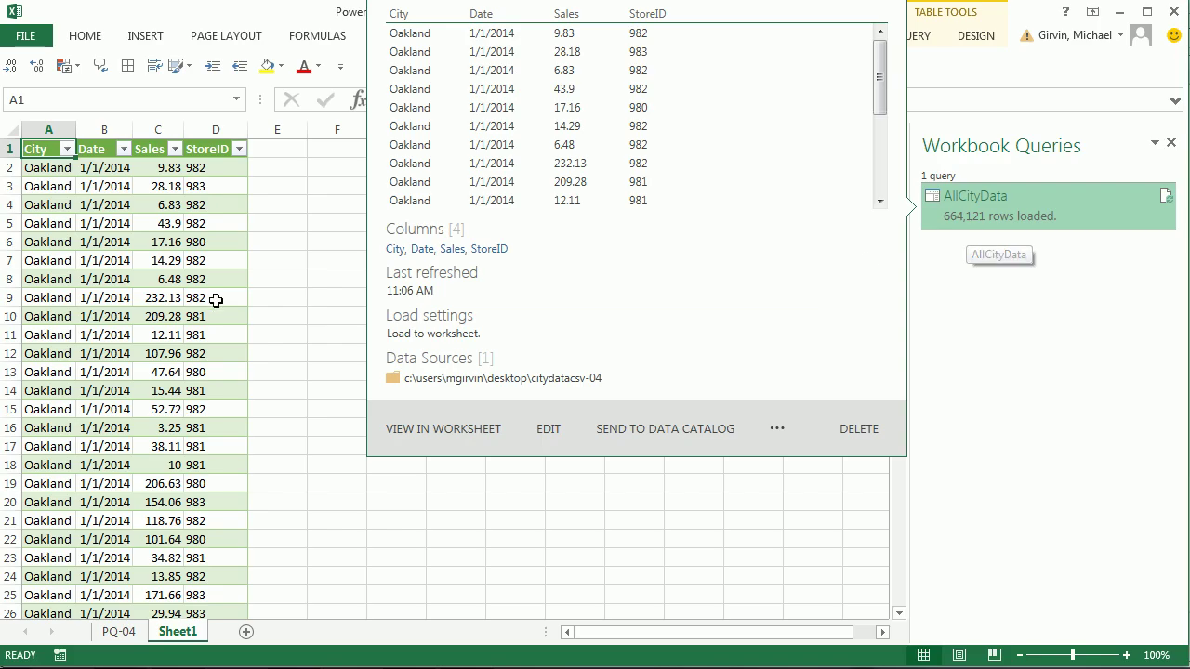
# - Check the extent of the loaded table by jumping to the last row of the City column and back to its header
pyautogui.click(47, 187)
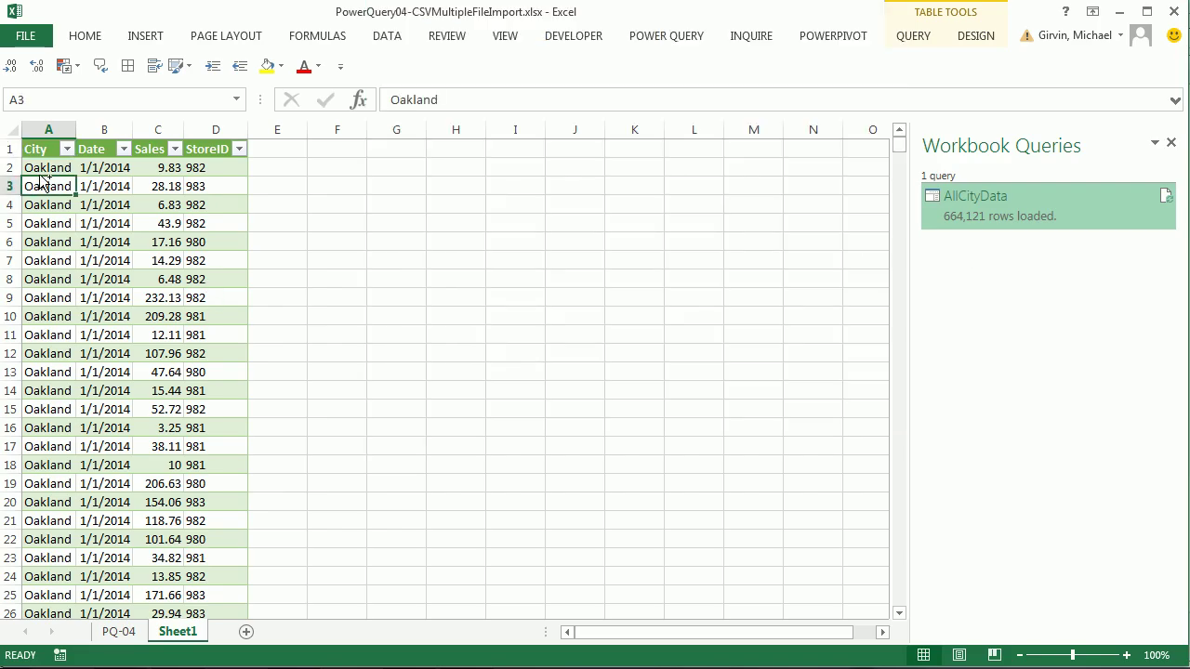
pyautogui.hotkey('ctrl', 'Down')
pyautogui.hotkey('ctrl', 'Up')
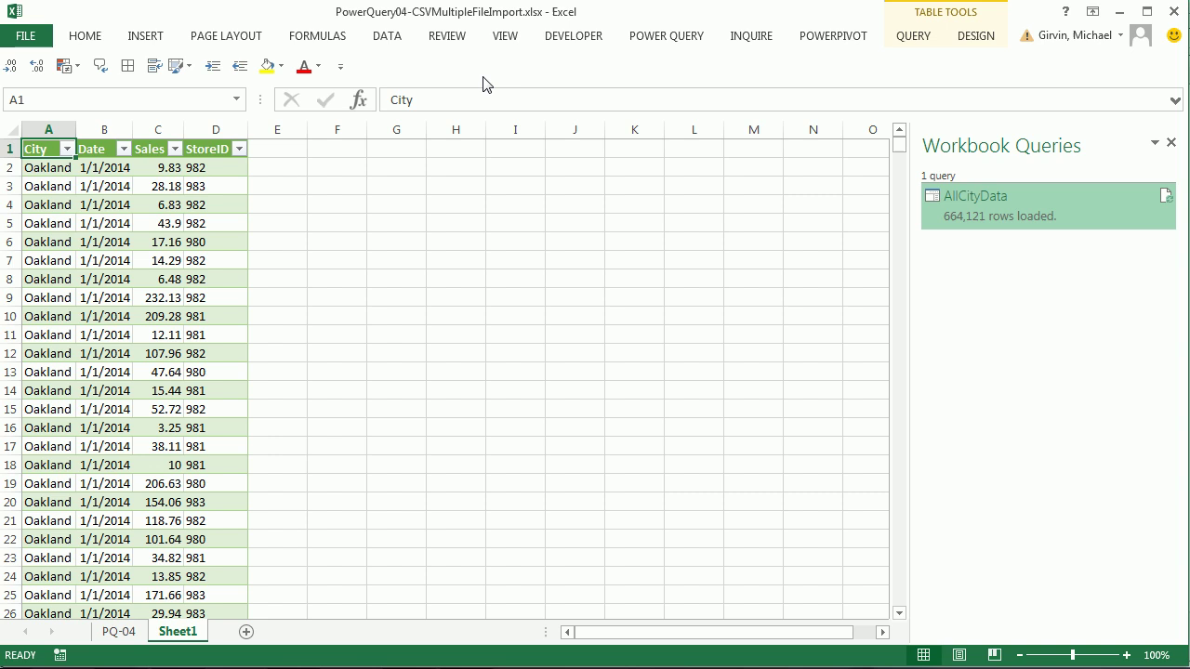
# - Create a PivotTable from the AllCityData table on the existing worksheet at cell F1 of Sheet1
pyautogui.click(158, 36)
pyautogui.click(512, 404)
pyautogui.press('alt')
pyautogui.press('n')
pyautogui.press('v')
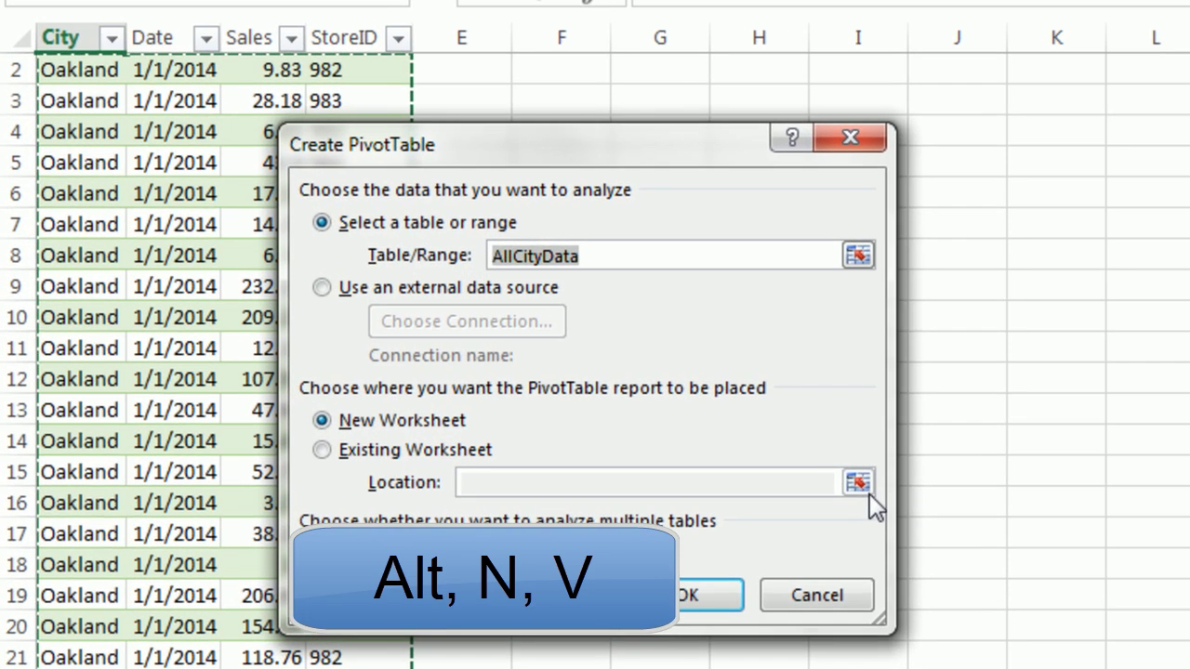
pyautogui.click(321, 450)
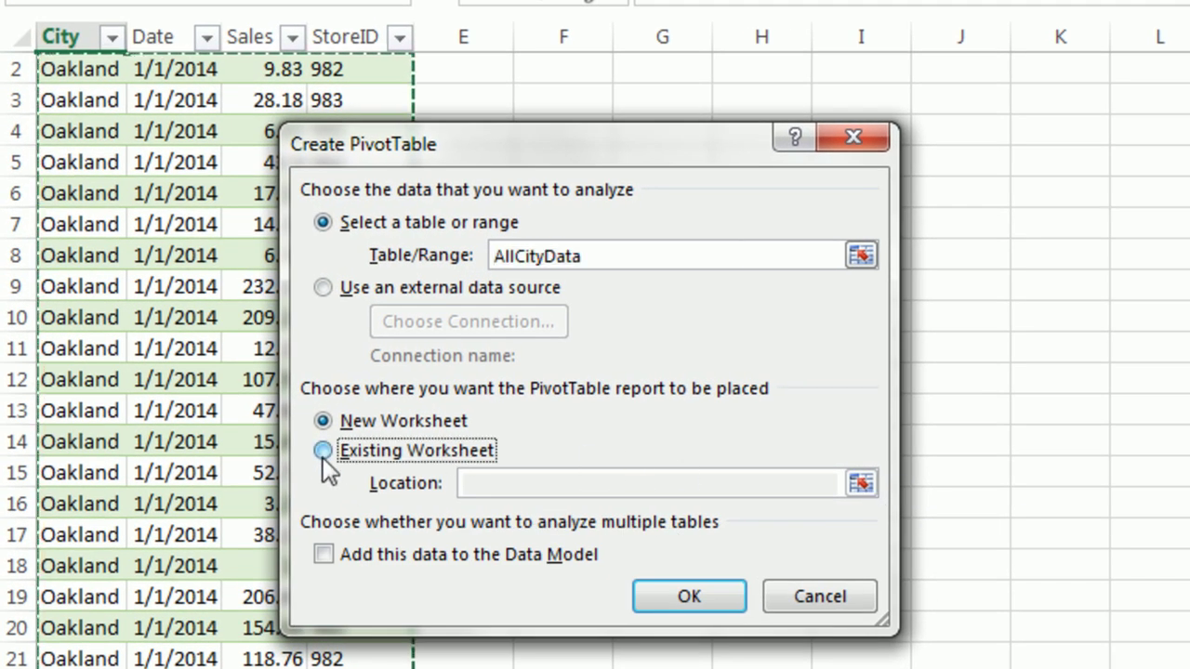
pyautogui.click(525, 480)
pyautogui.scroll(1, 627, 115)
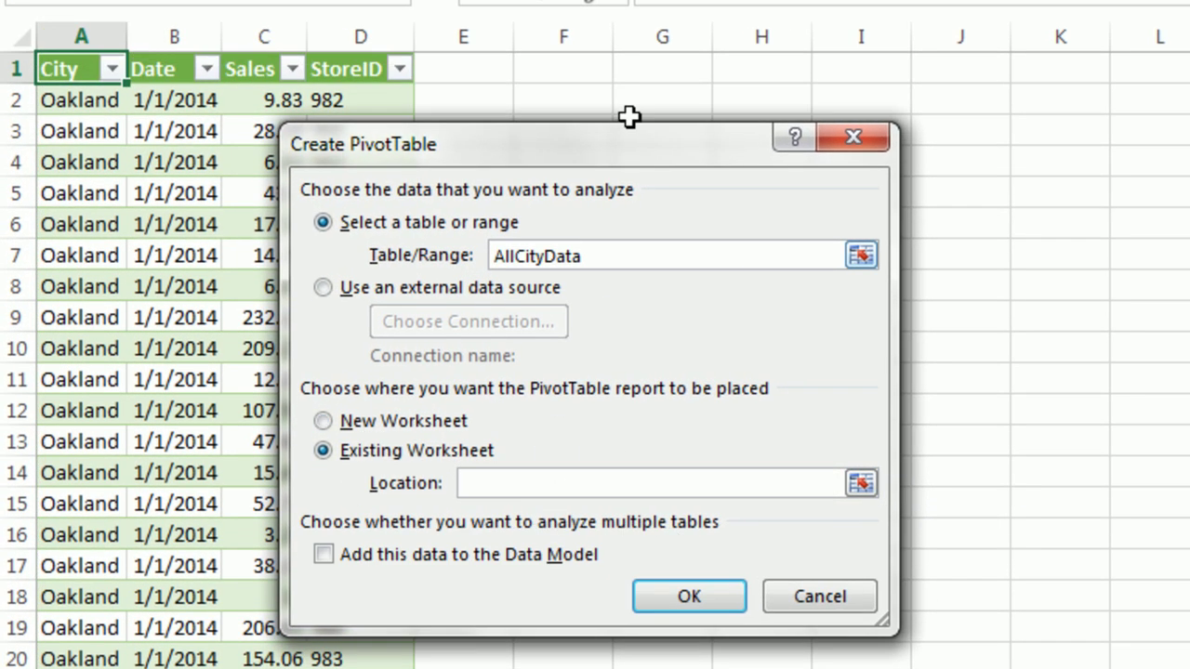
pyautogui.click(598, 70)
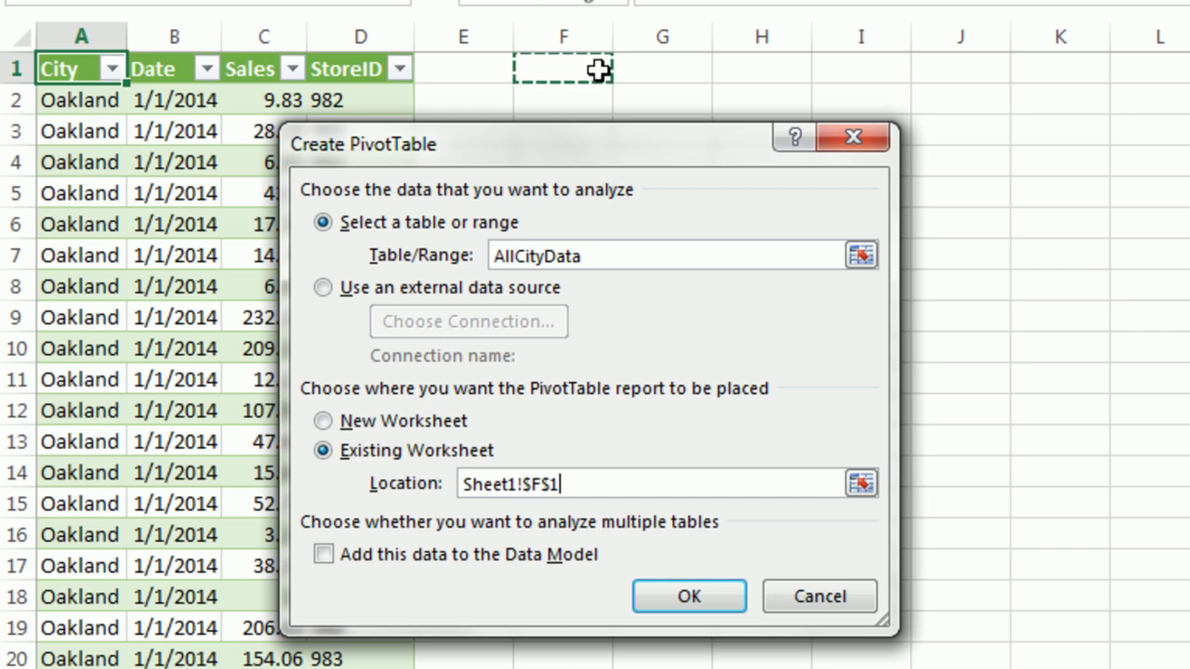
pyautogui.click(683, 605)
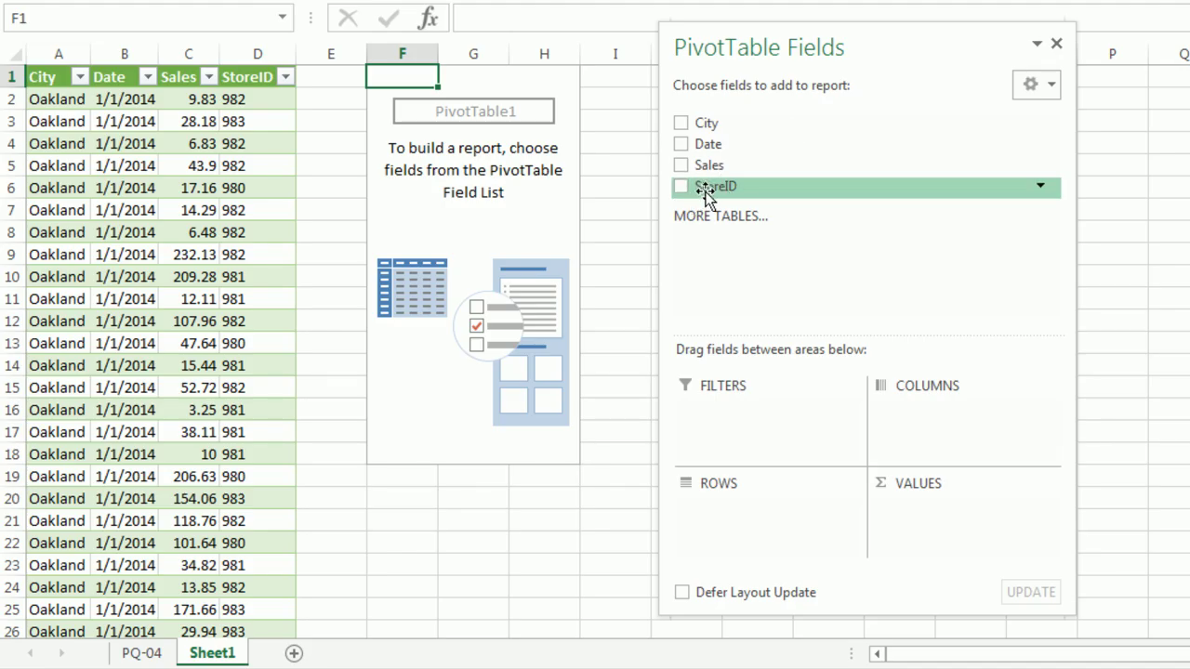
# - Add StoreID to the PivotTable's rows and Sales to its values as a sum
pyautogui.moveTo(992, 224); pyautogui.dragTo(1035, 632)
pyautogui.moveTo(735, 478); pyautogui.dragTo(740, 521)
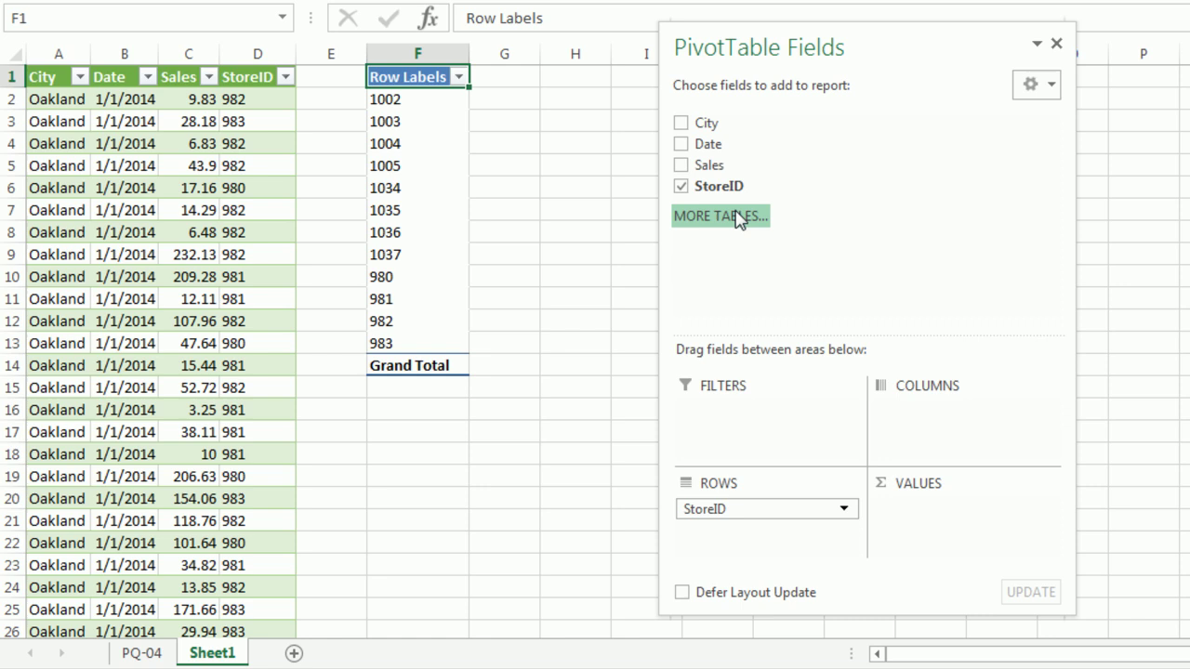
pyautogui.moveTo(709, 164); pyautogui.dragTo(932, 521)
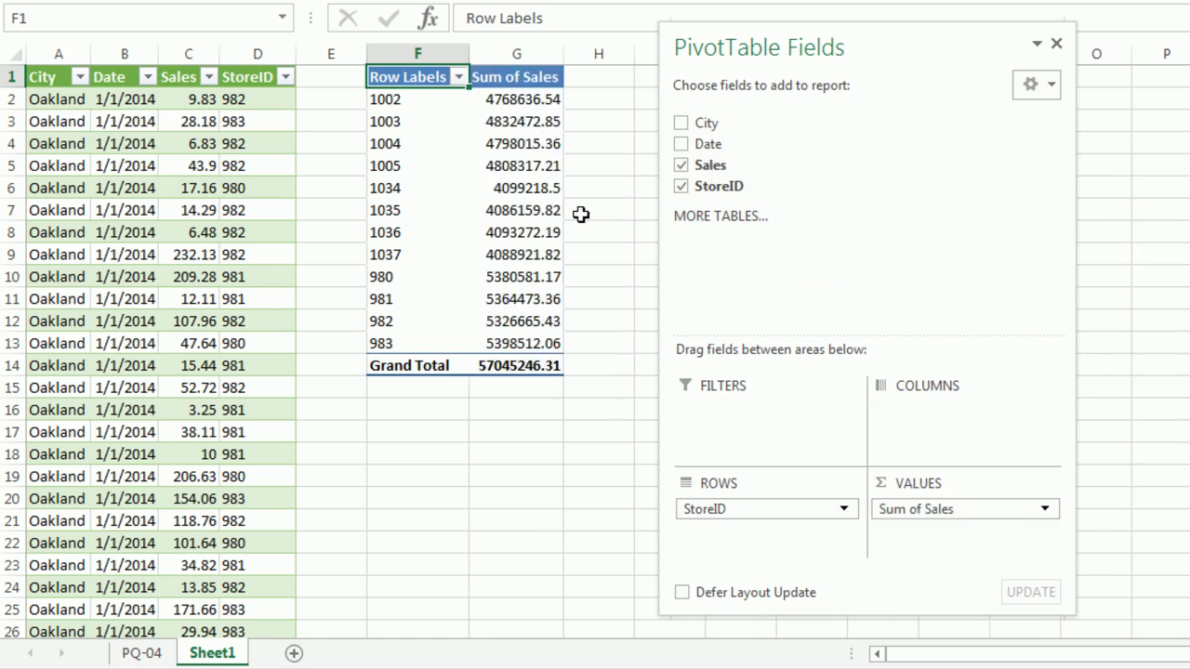
# - Format the Sum of Sales values with the Number category and 0 decimal places
pyautogui.rightClick(527, 109)
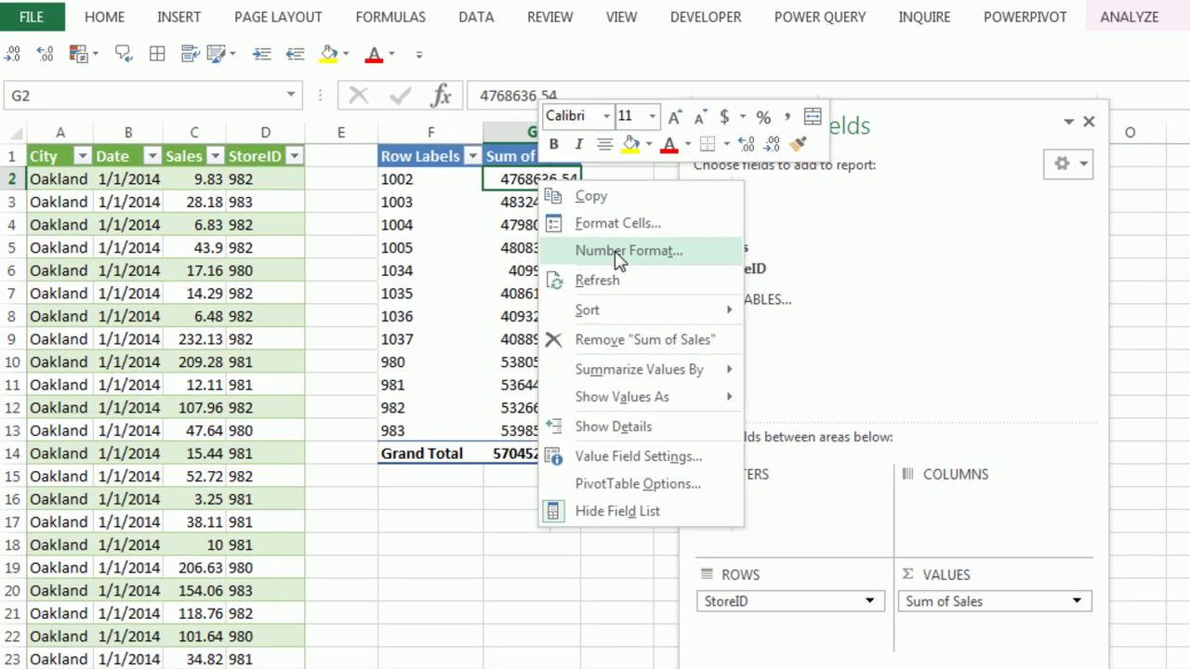
pyautogui.click(604, 170)
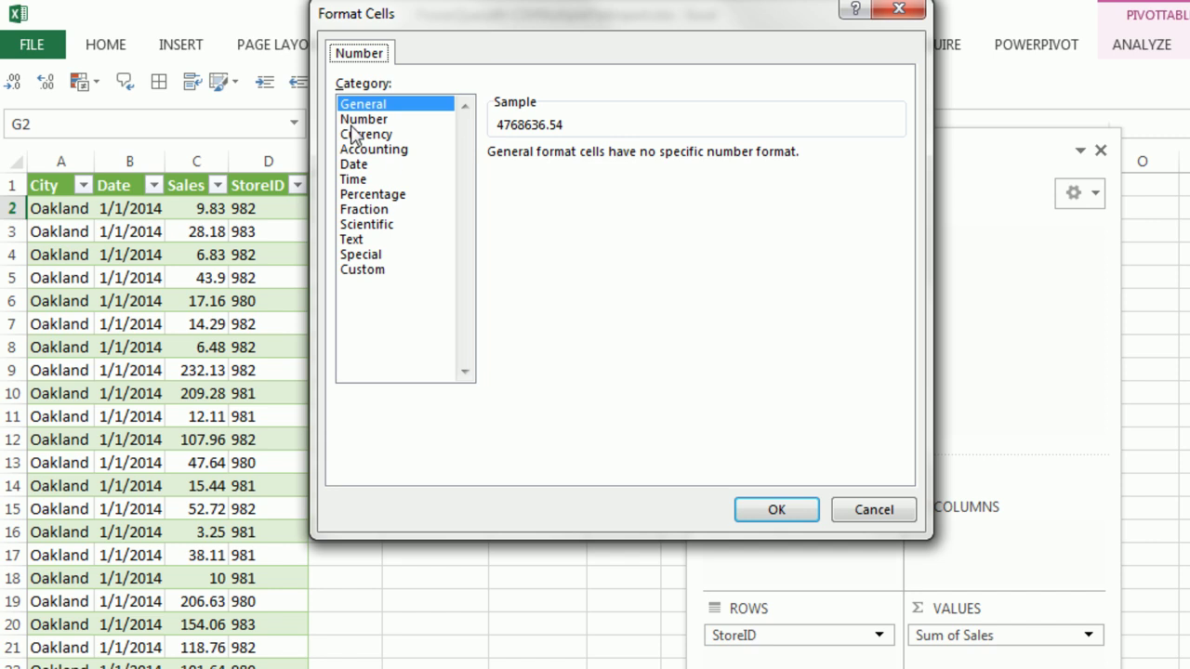
pyautogui.click(358, 122)
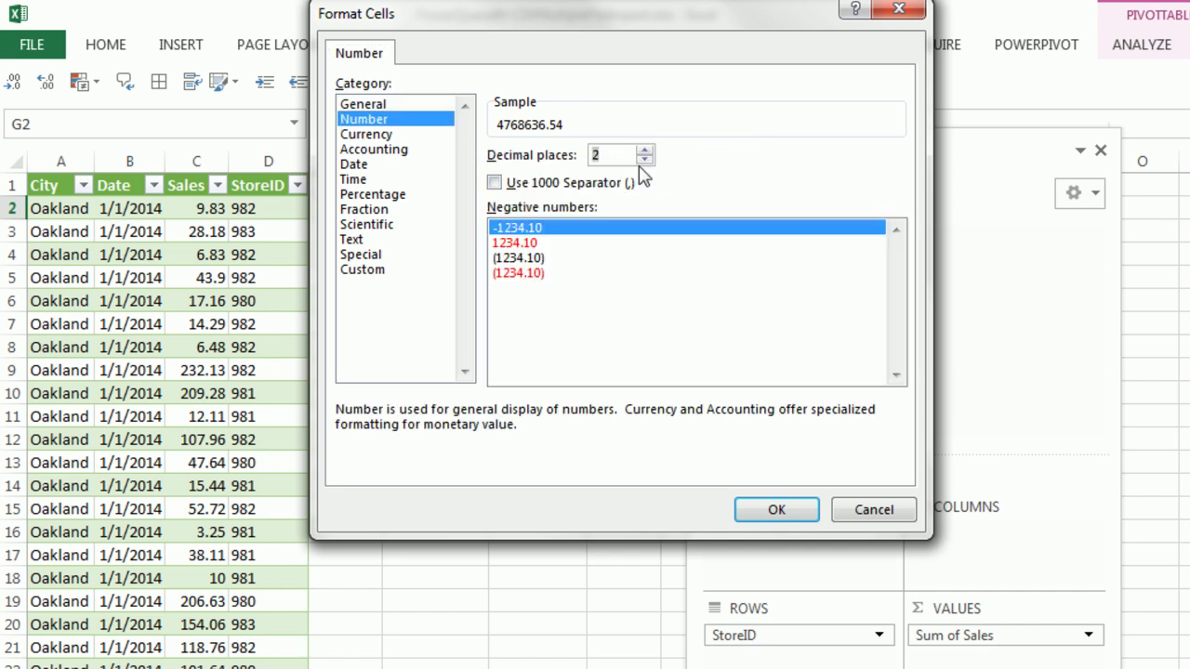
pyautogui.click(644, 160)
pyautogui.click(644, 160)
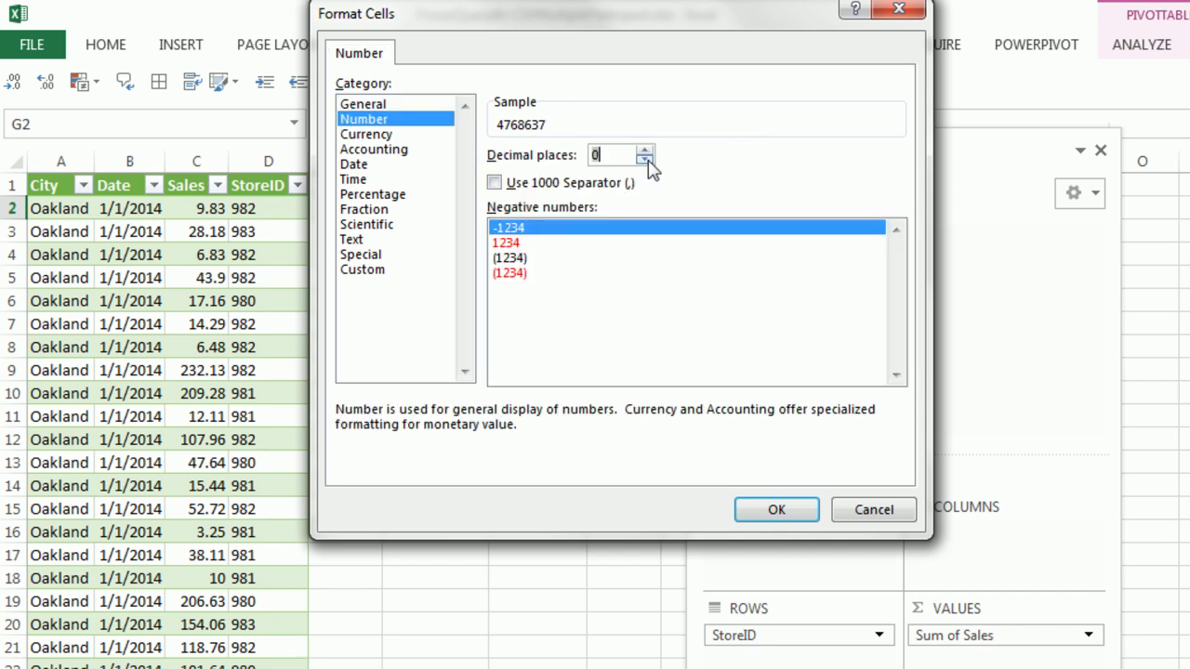
pyautogui.click(777, 510)
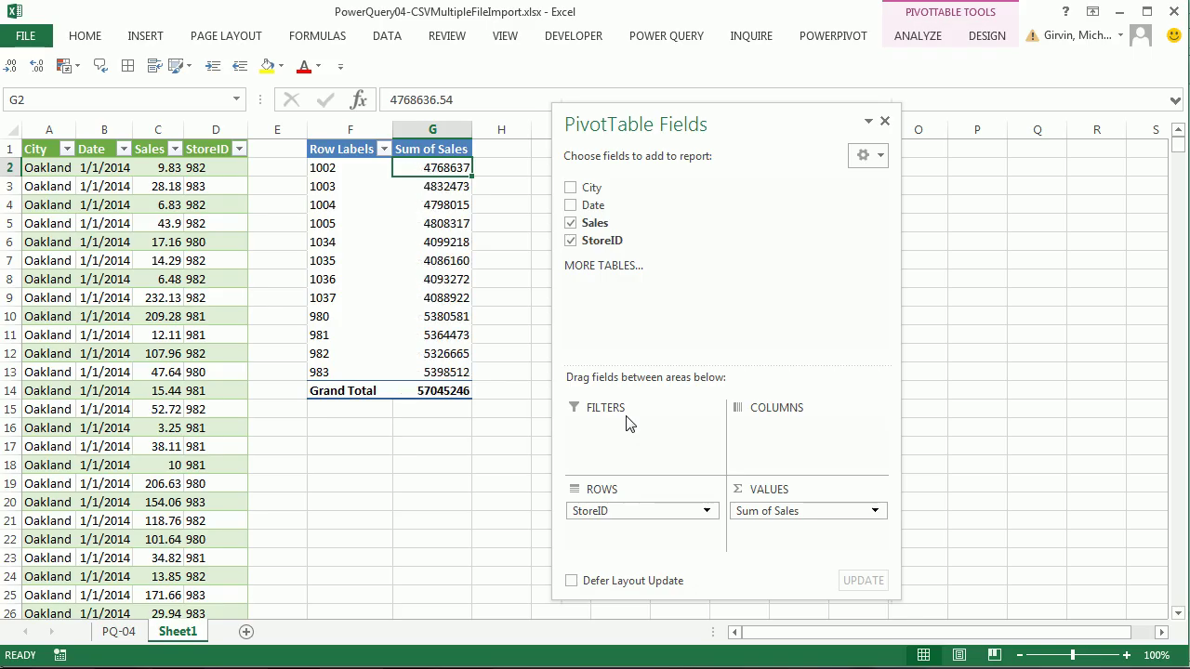
# - Switch the PivotTable's report layout so the row header shows the field name StoreID instead of Row Labels
pyautogui.click(982, 37)
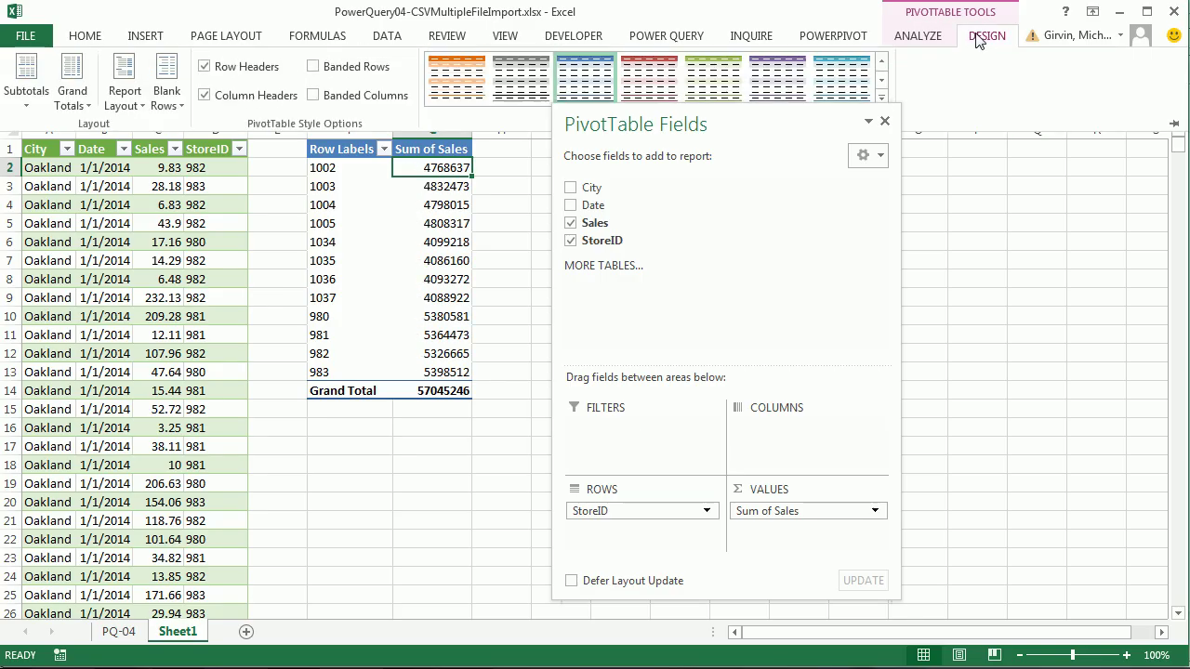
pyautogui.click(123, 97)
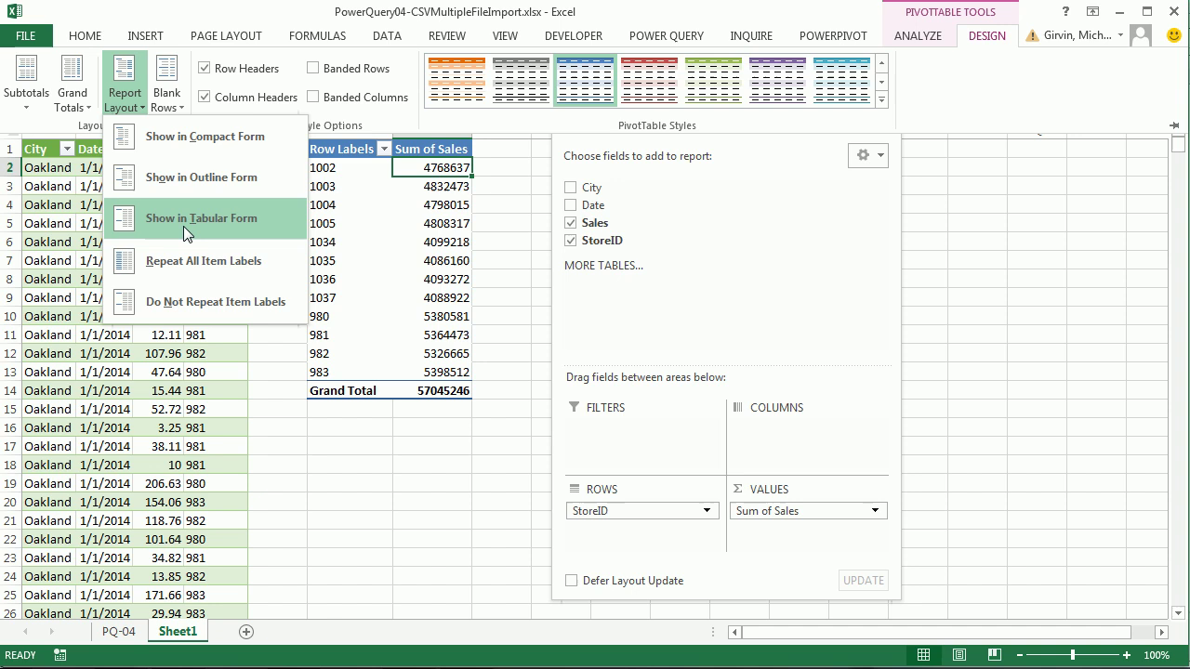
pyautogui.click(197, 186)
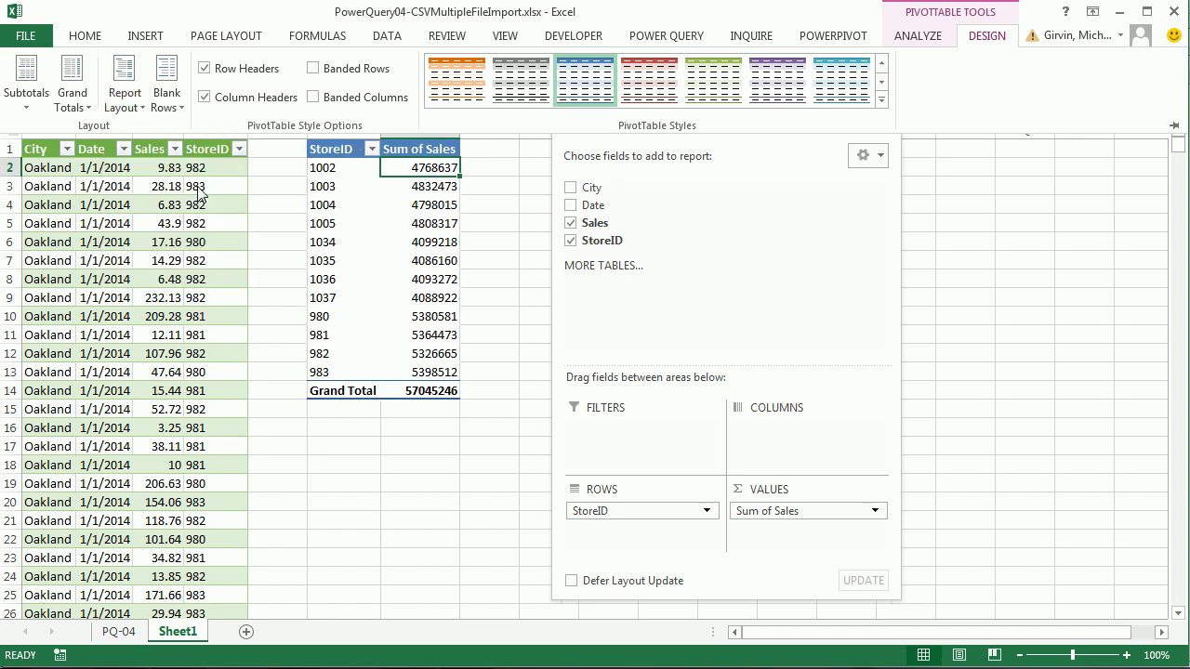
pyautogui.click(764, 171)
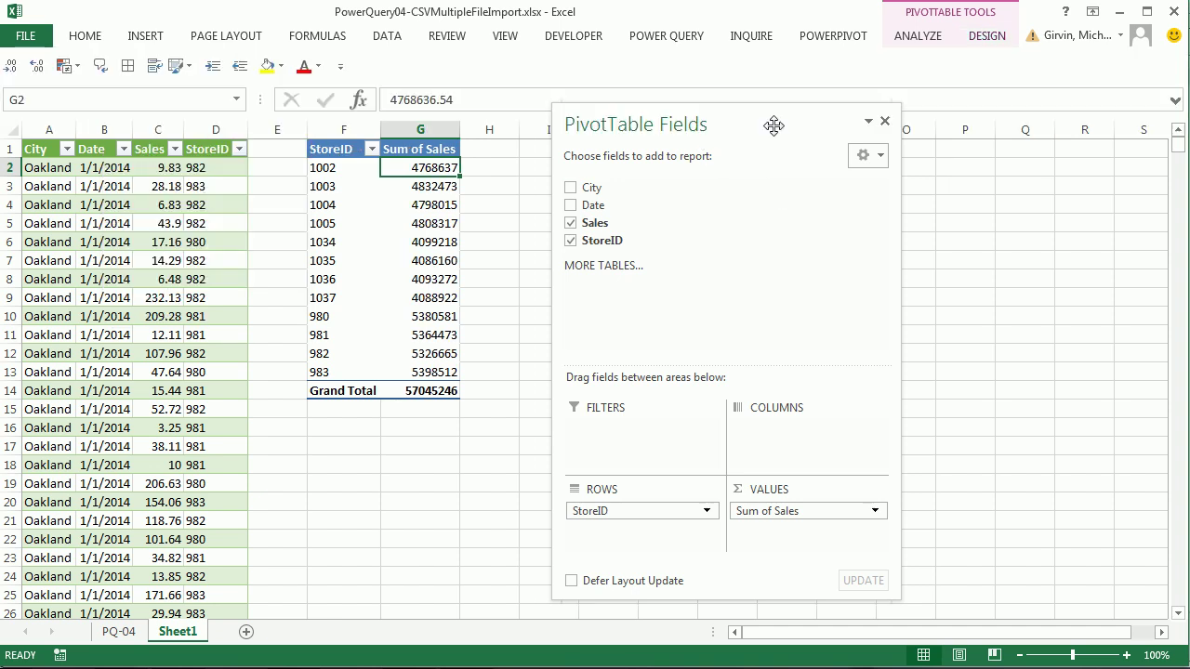
# - Close the PivotTable field list and format the Sum of Sales values as Currency with the $ symbol and 0 decimal places
pyautogui.click(885, 122)
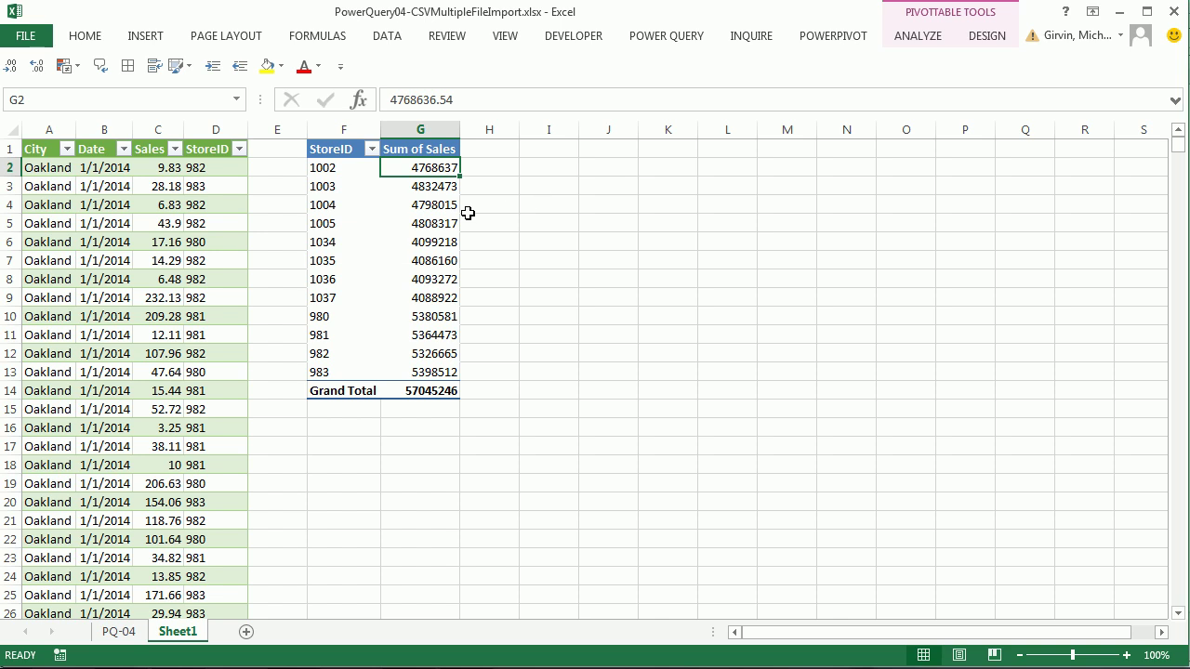
pyautogui.rightClick(413, 167)
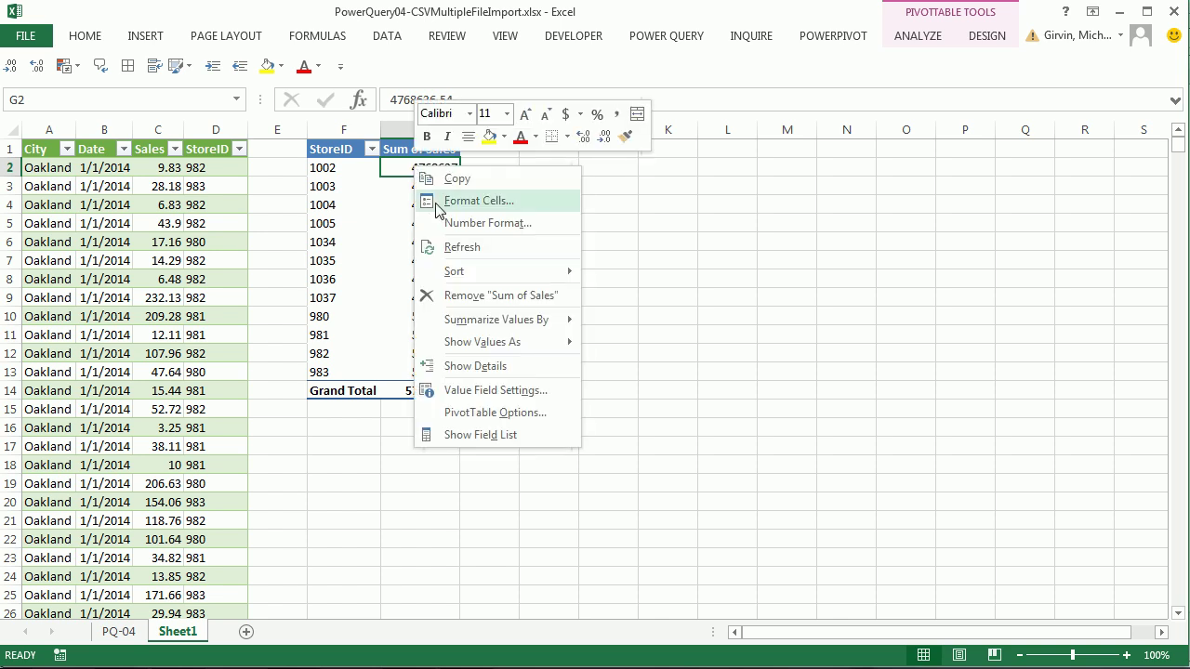
pyautogui.click(451, 225)
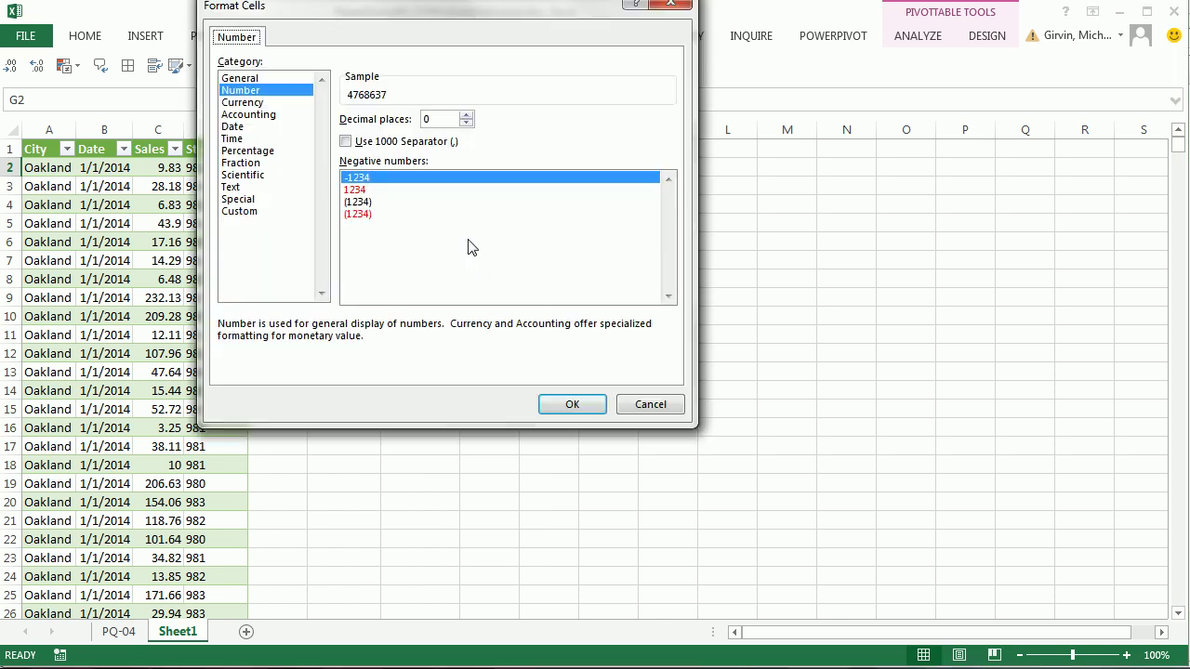
pyautogui.click(242, 102)
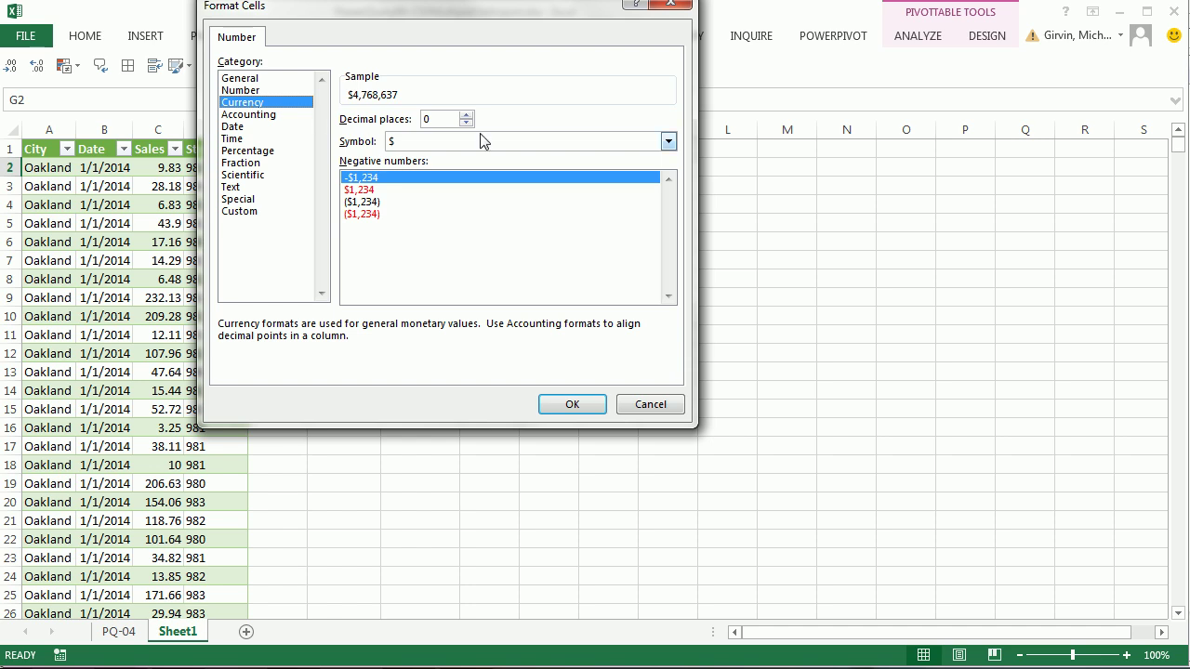
pyautogui.click(567, 403)
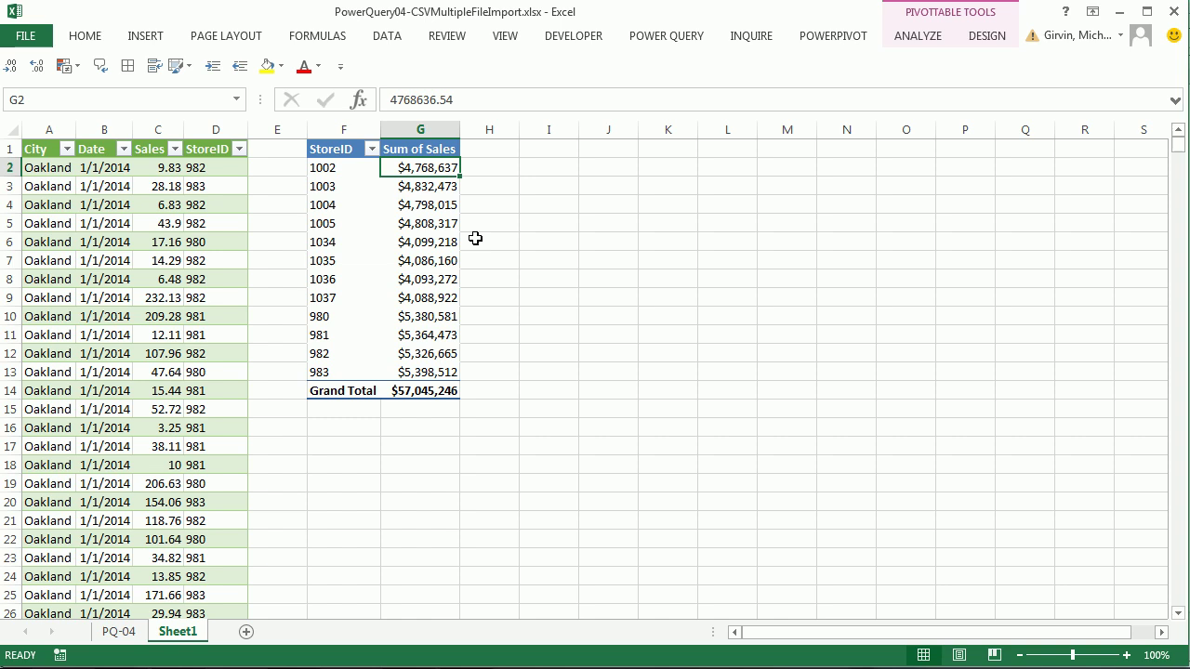
# - Insert a City slicer for the PivotTable, shrink it to fit its three cities and place it beside the PivotTable near row 1
pyautogui.click(937, 37)
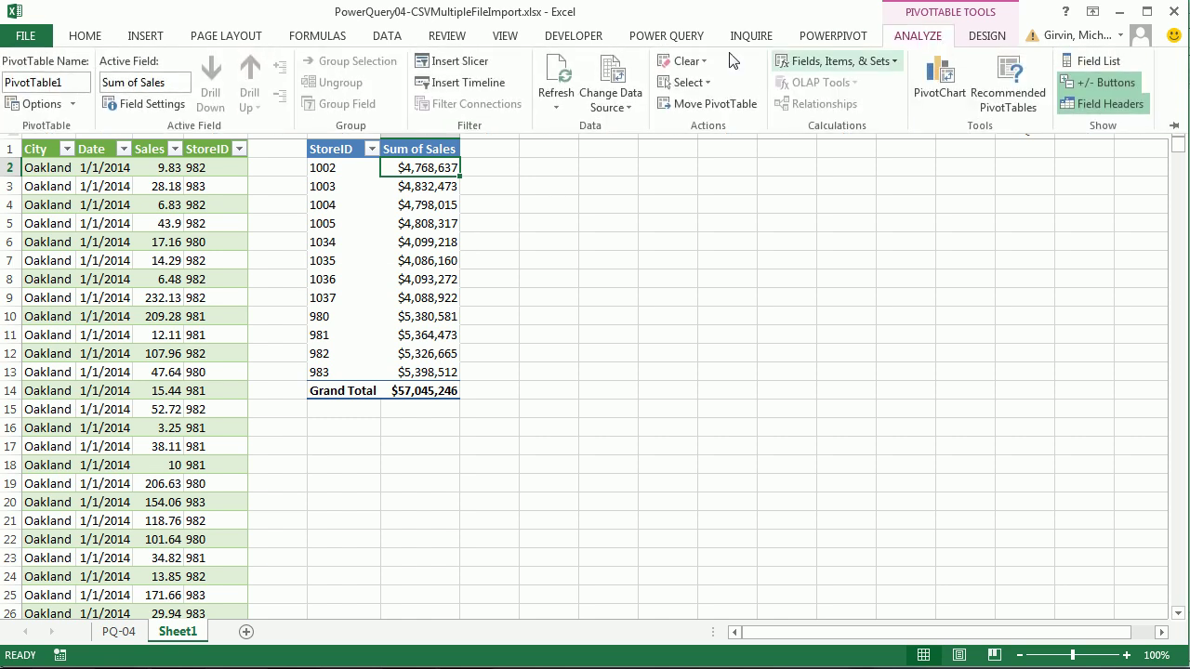
pyautogui.click(482, 62)
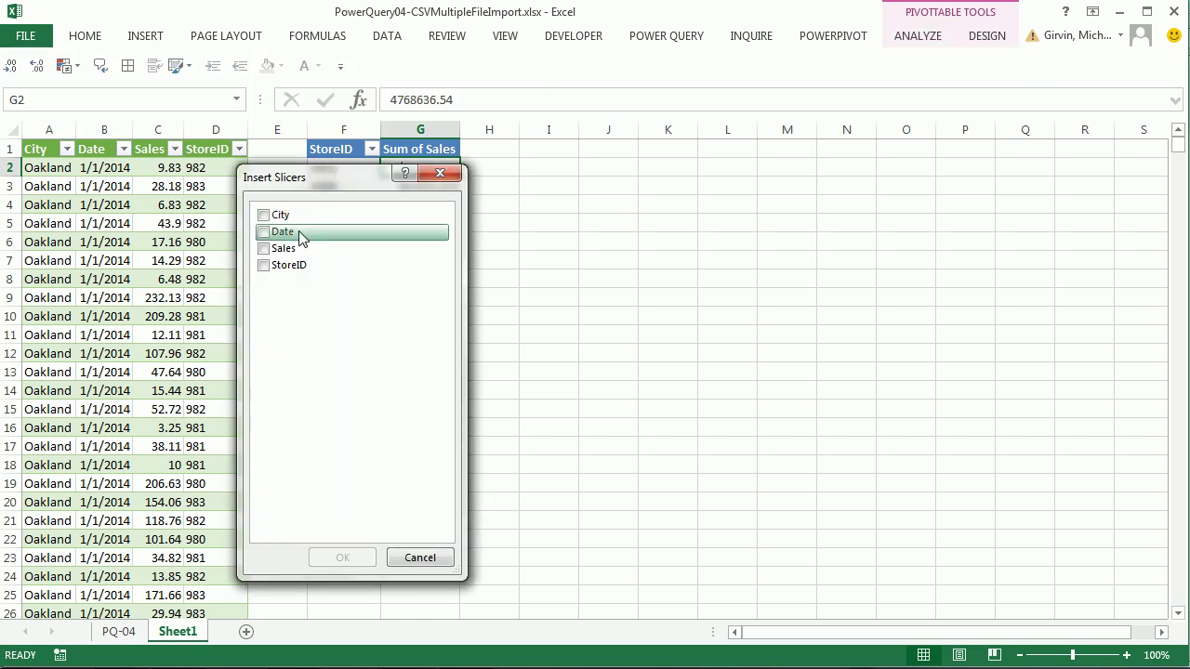
pyautogui.click(264, 215)
pyautogui.click(343, 558)
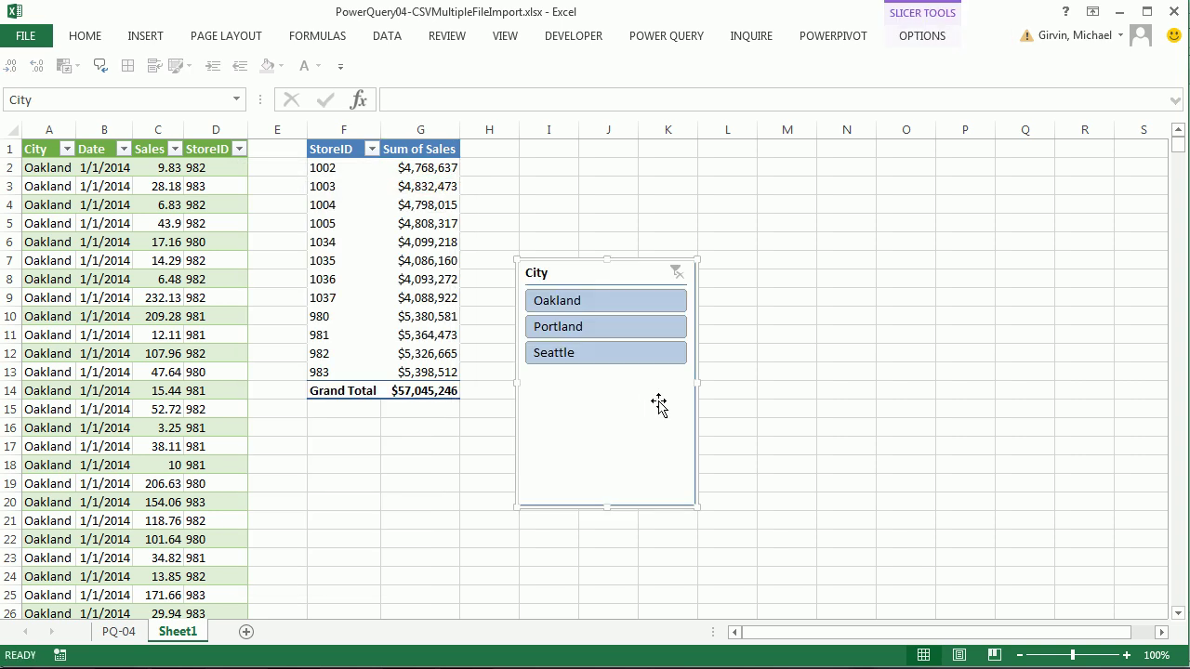
pyautogui.moveTo(697, 502); pyautogui.dragTo(669, 394)
pyautogui.moveTo(558, 284); pyautogui.dragTo(600, 150)
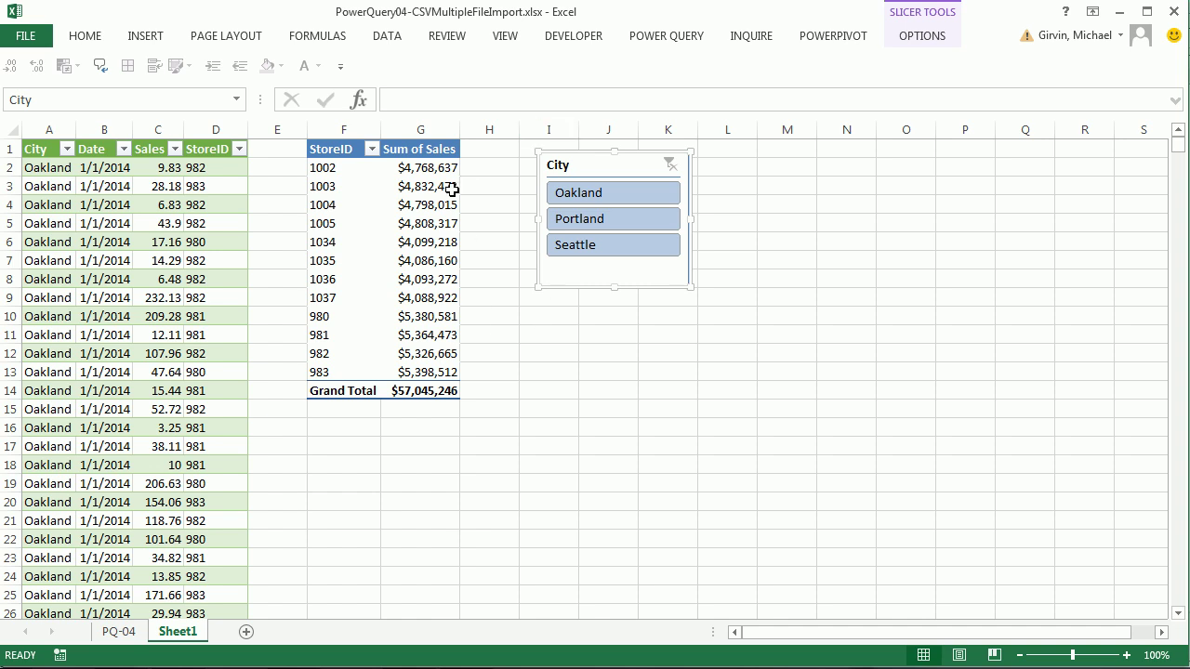
# - Filter the PivotTable to Oakland with the City slicer, select cell D6 in the data table and save the workbook
pyautogui.click(618, 192)
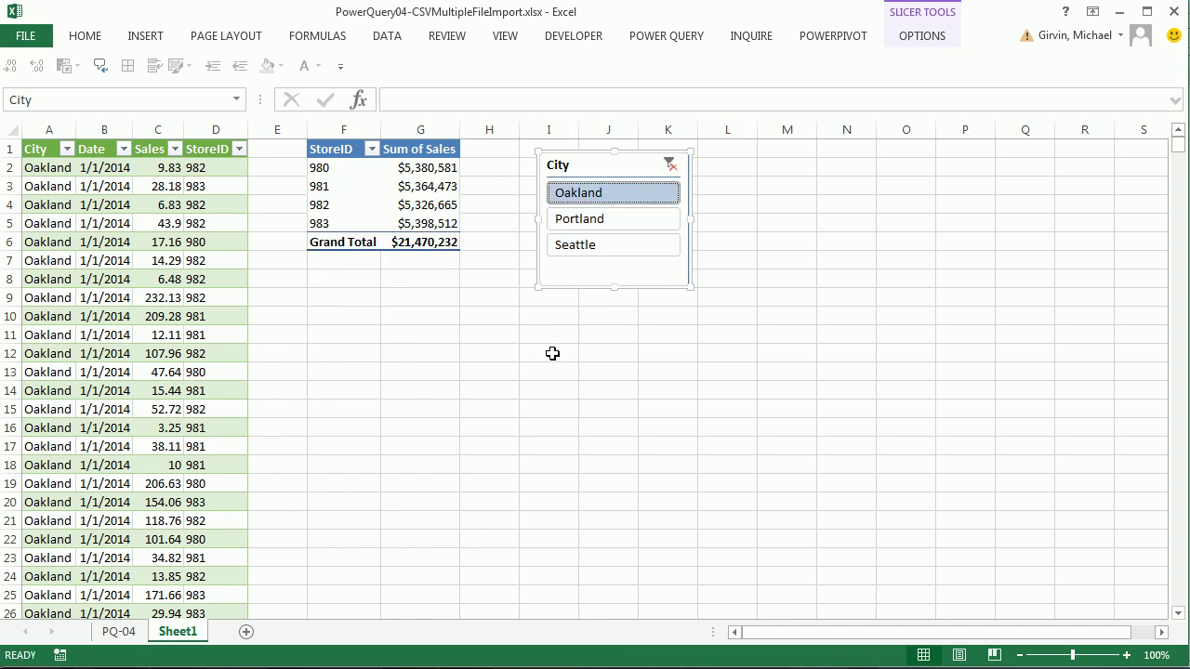
pyautogui.click(210, 240)
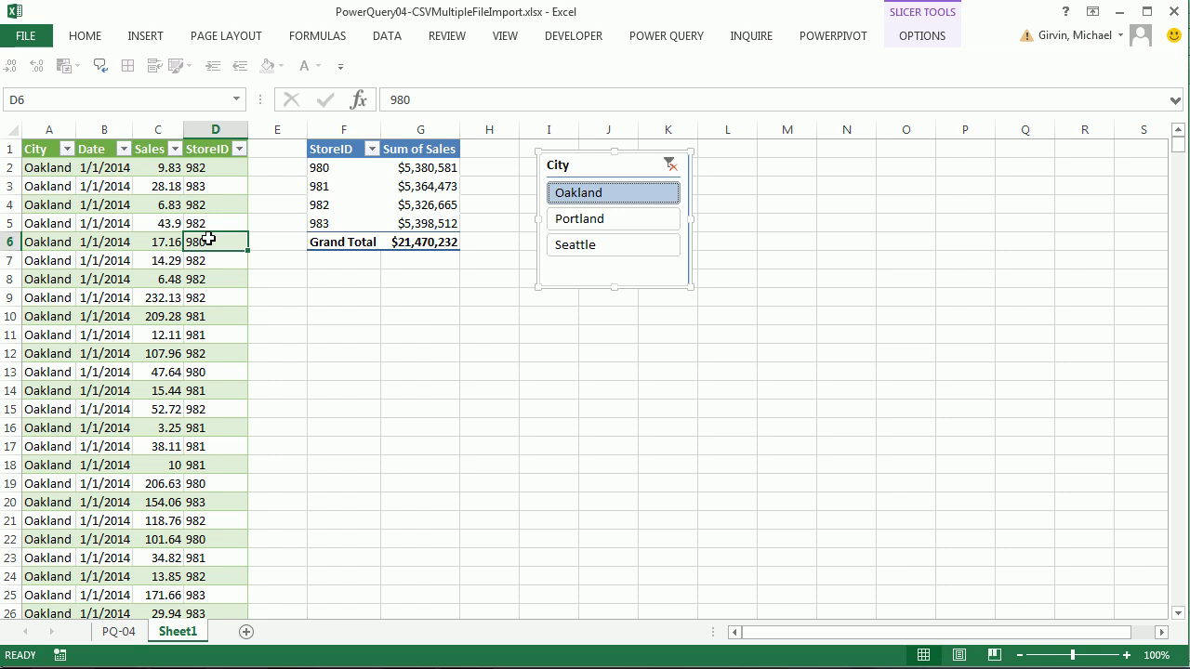
pyautogui.hotkey('ctrl', 's')
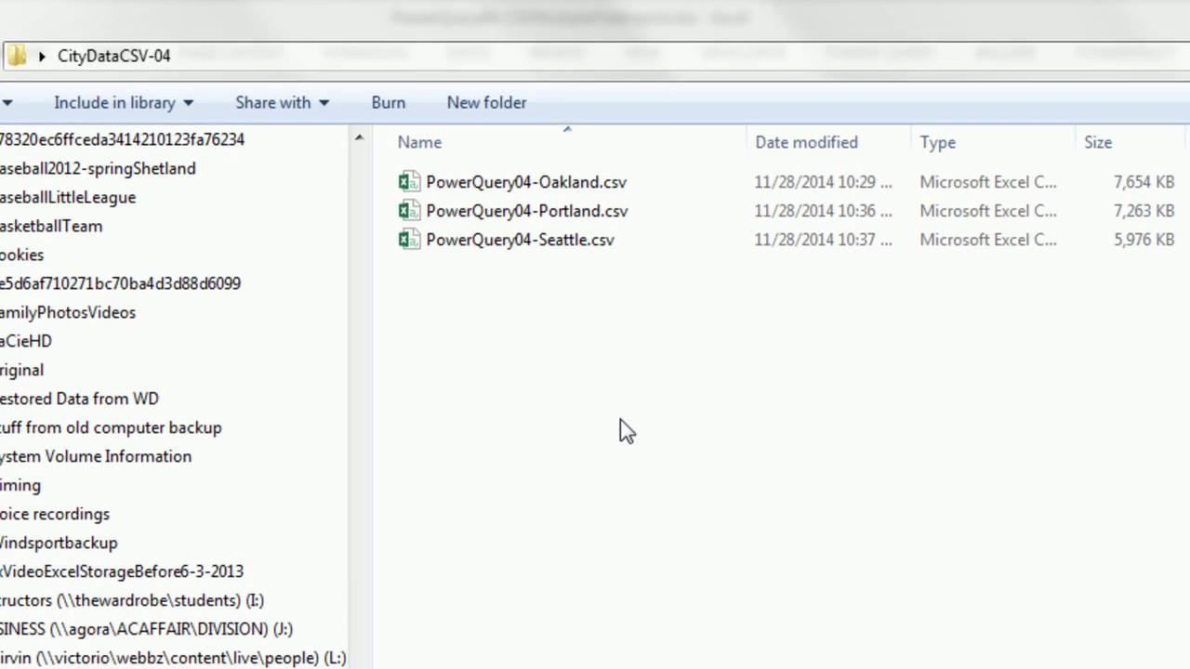
# - Switch to Windows Explorer and paste the additional city CSV files into the CityDataCSV-04 folder
pyautogui.rightClick(603, 312)
pyautogui.click(613, 491)
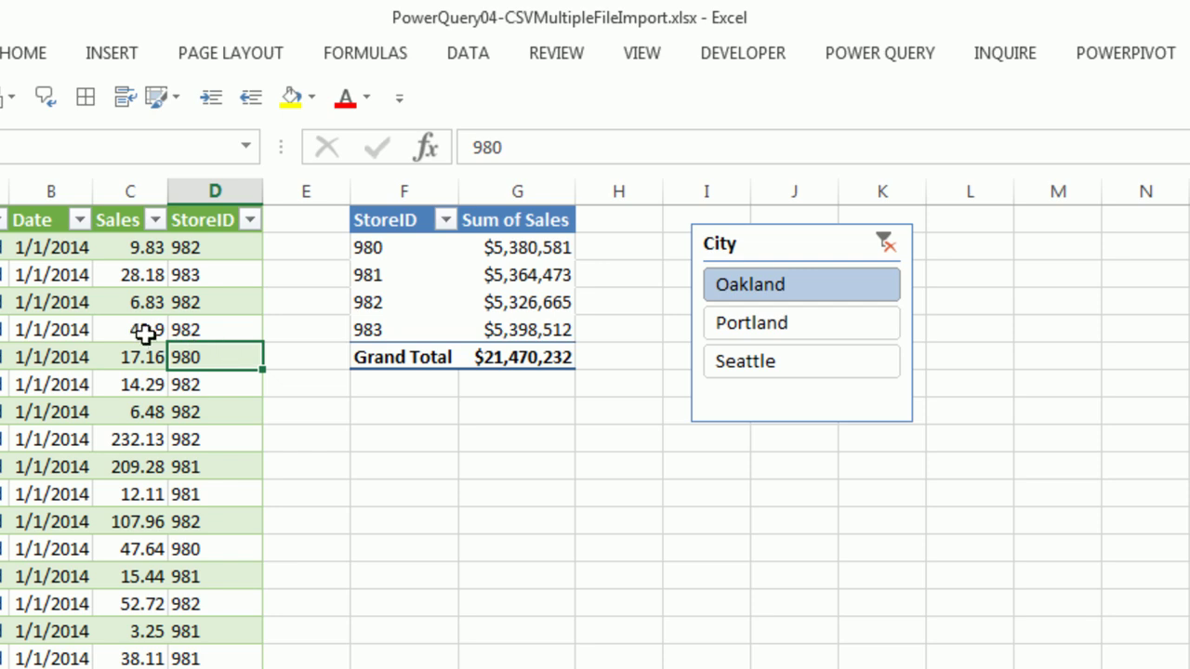
# - Back in Excel, refresh all data connections to reload the AllCityData query, and refresh the PivotTable from the updated table
pyautogui.click(460, 57)
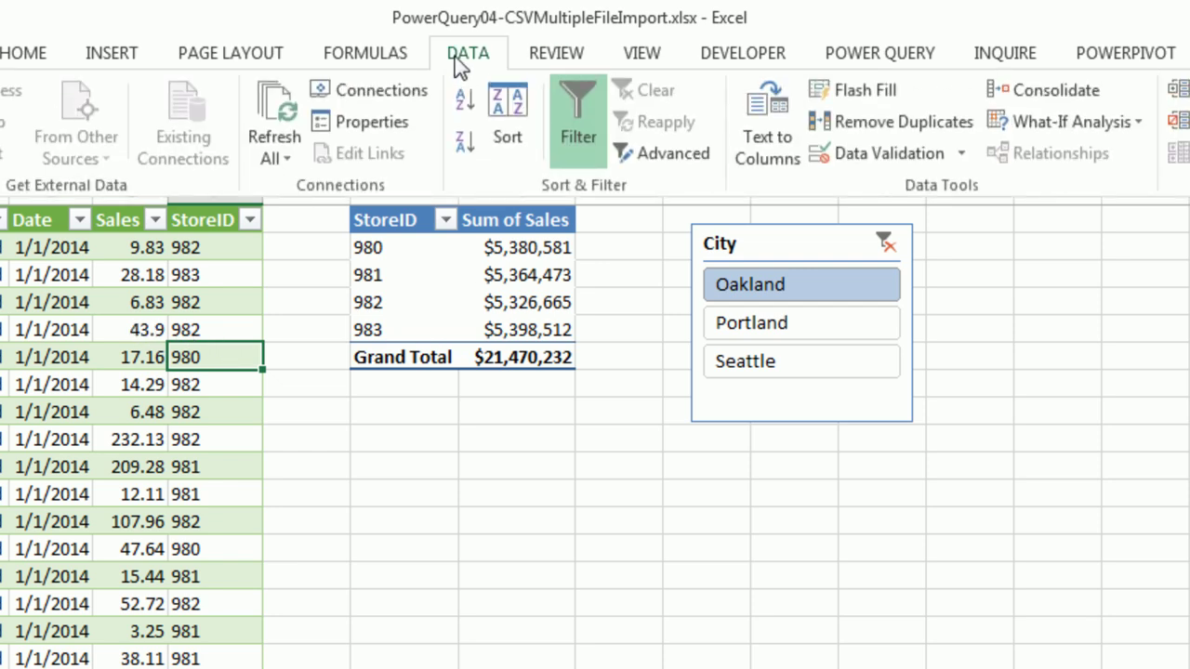
pyautogui.click(281, 158)
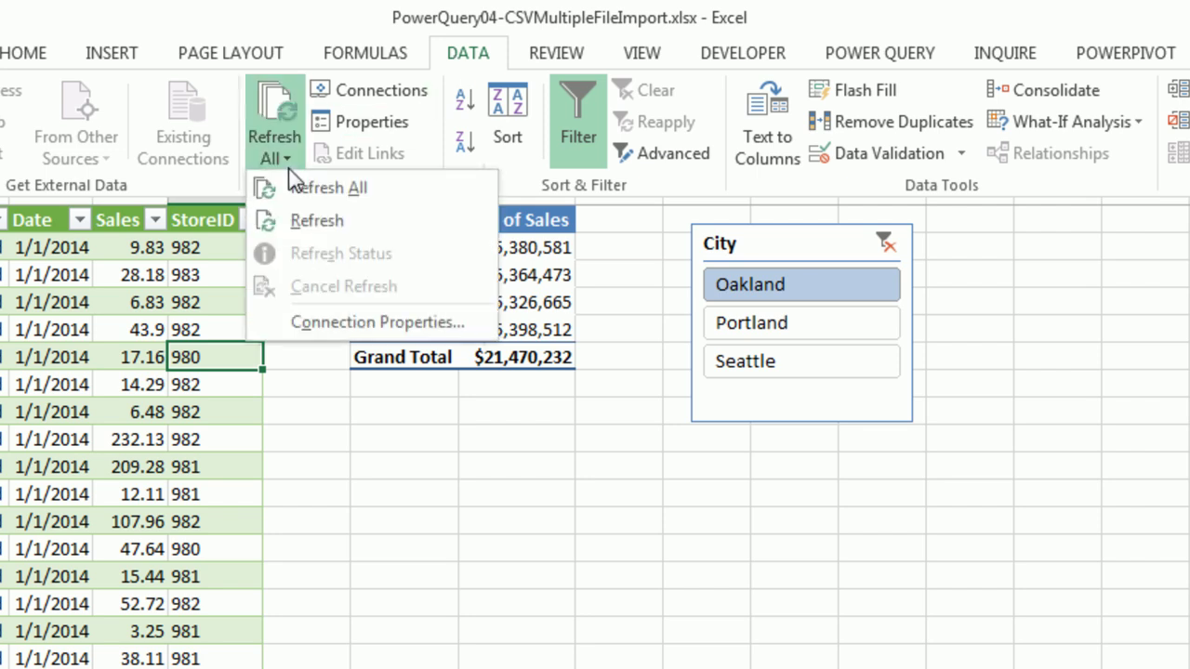
pyautogui.click(336, 195)
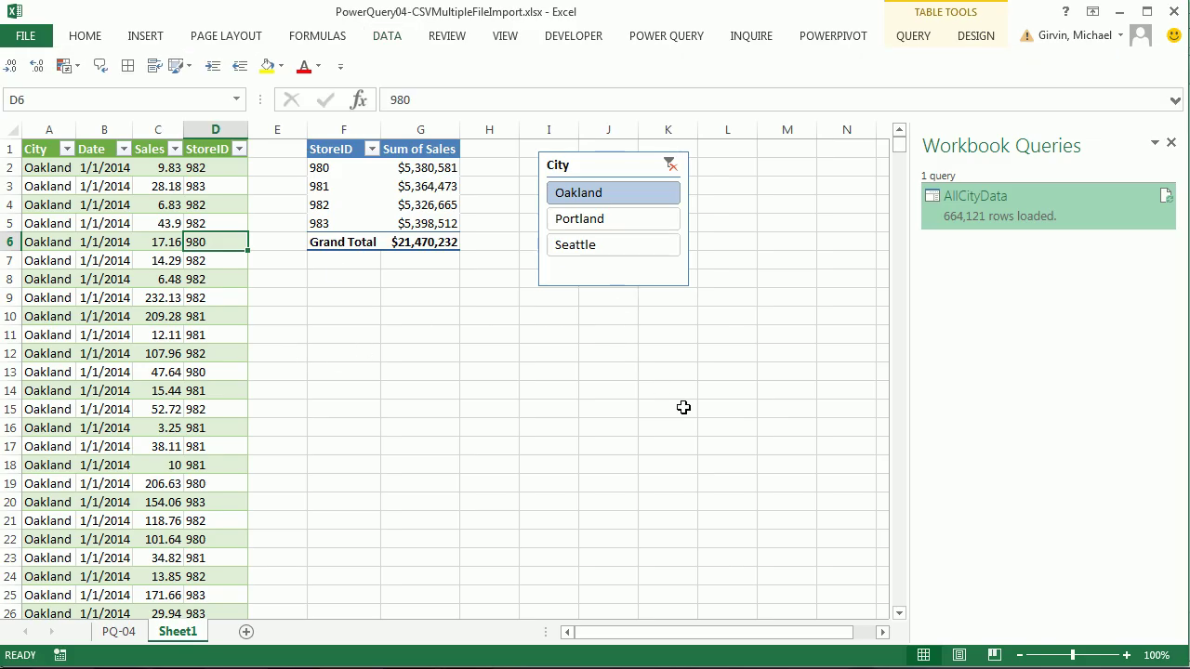
pyautogui.hotkey('ctrl', 'alt', 'F5')
pyautogui.rightClick(404, 191)
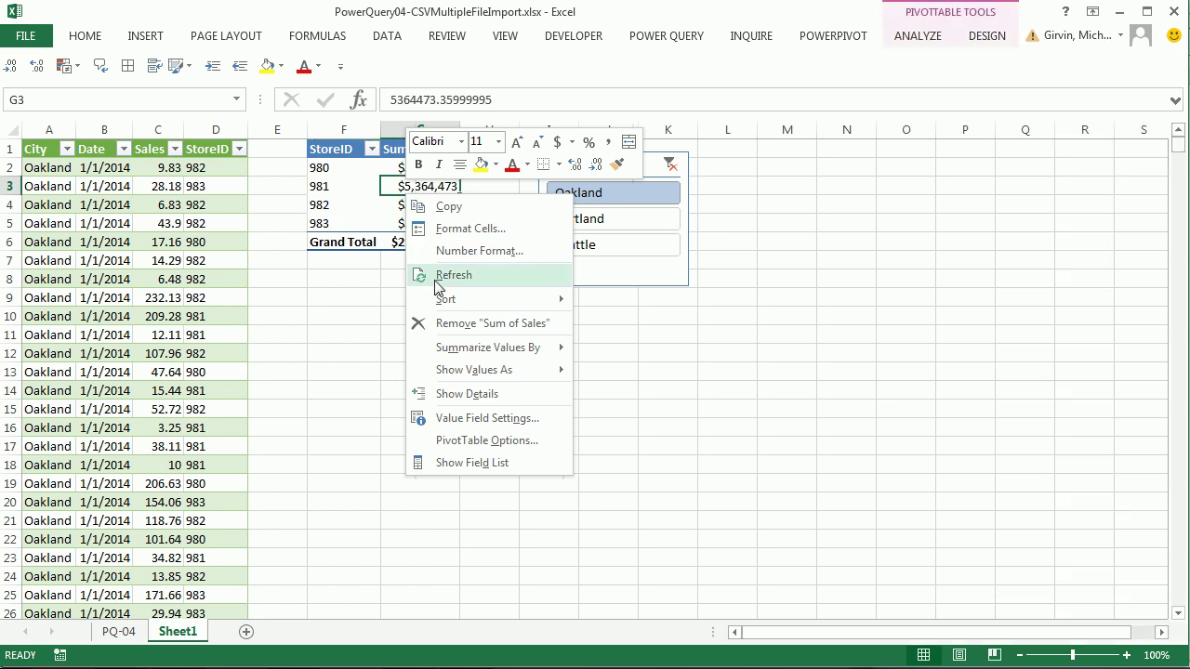
pyautogui.click(437, 276)
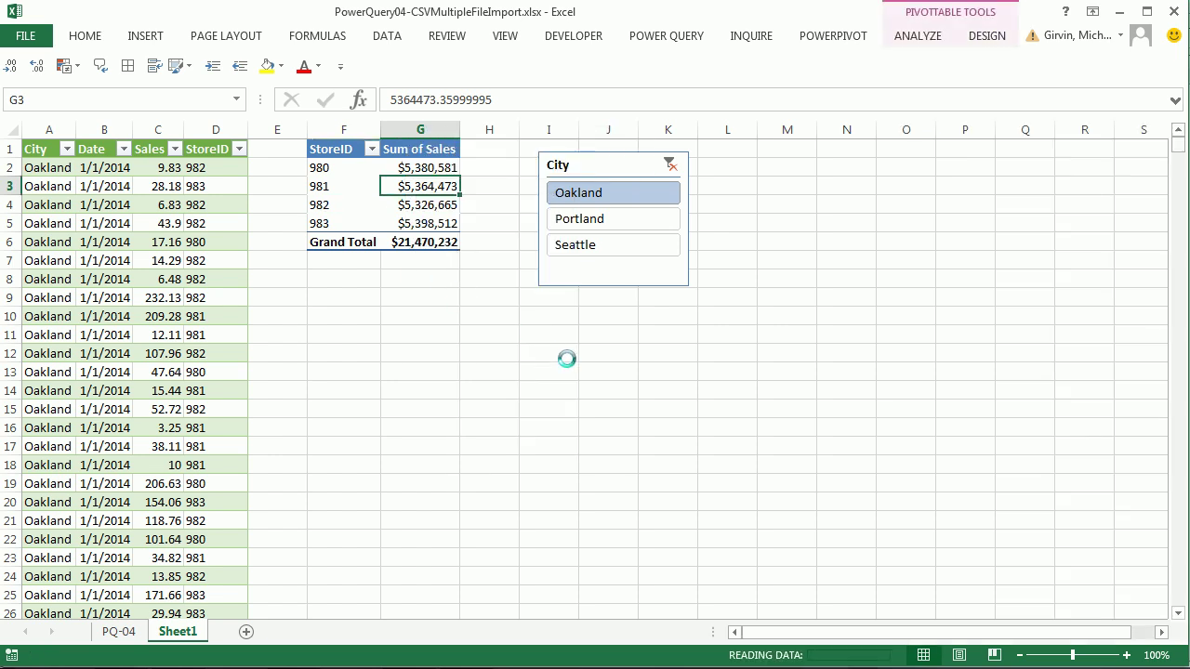
# - Enlarge the City slicer so that all five cities fit without scrolling
pyautogui.click(693, 286)
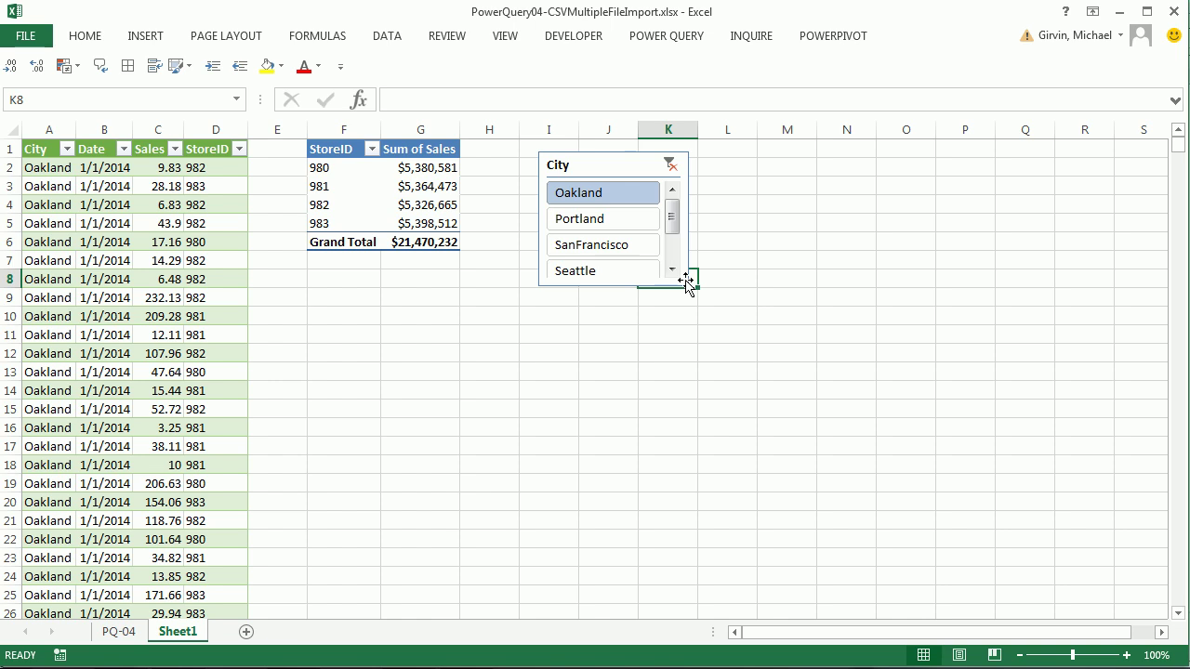
pyautogui.click(687, 280)
pyautogui.moveTo(689, 287); pyautogui.dragTo(725, 359)
# - Filter the PivotTable with the City slicer by Tacoma, SanFrancisco, Oakland and finally Portland, one city at a time
pyautogui.click(593, 299)
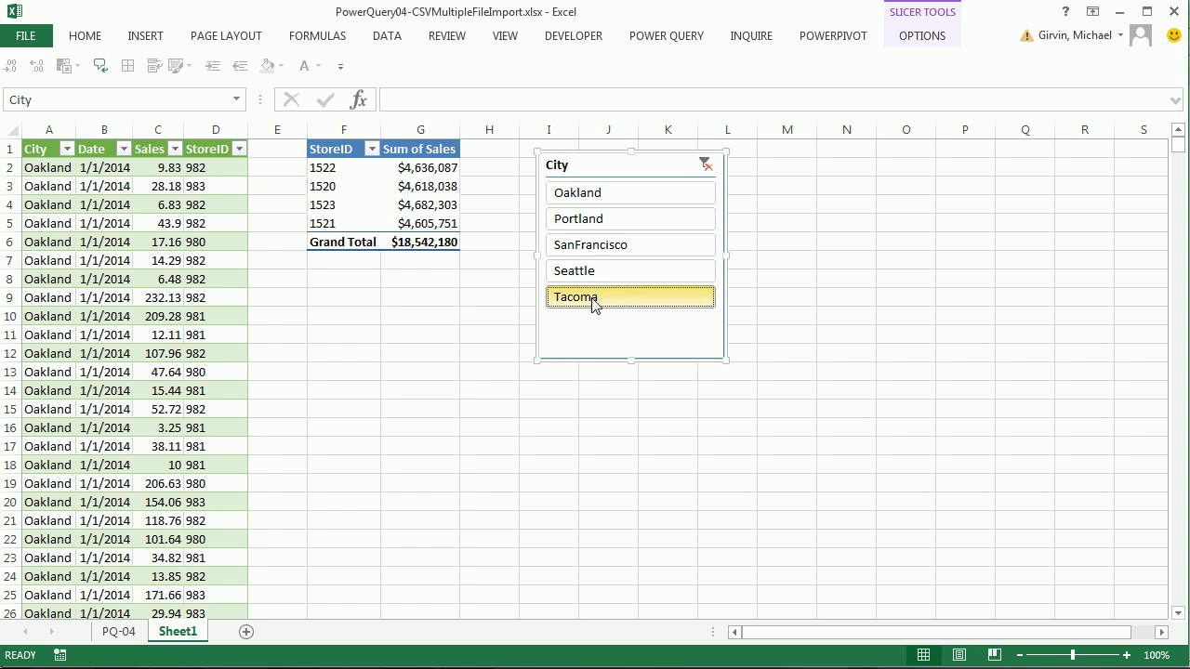
pyautogui.click(600, 257)
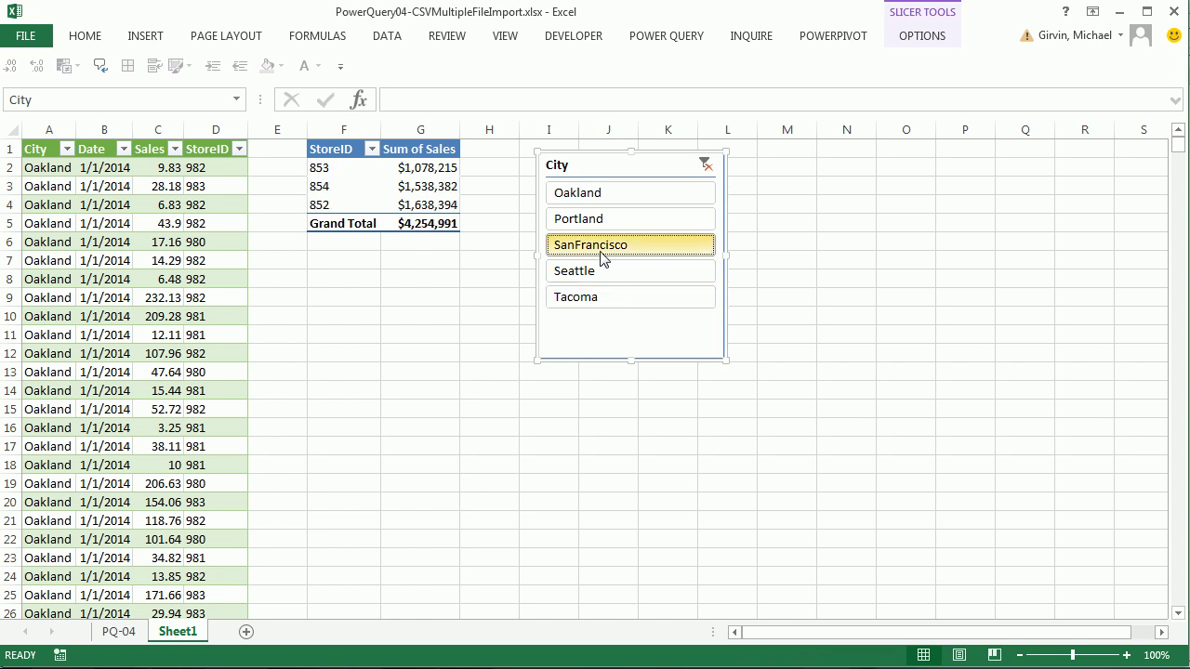
pyautogui.click(601, 195)
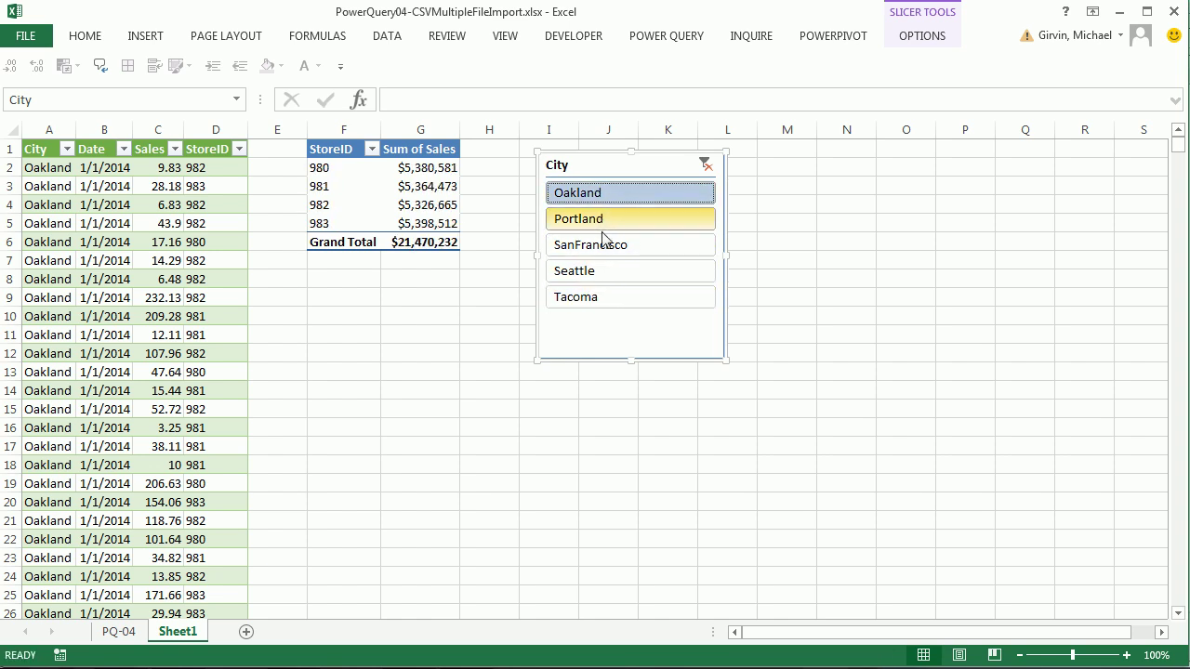
pyautogui.click(603, 223)
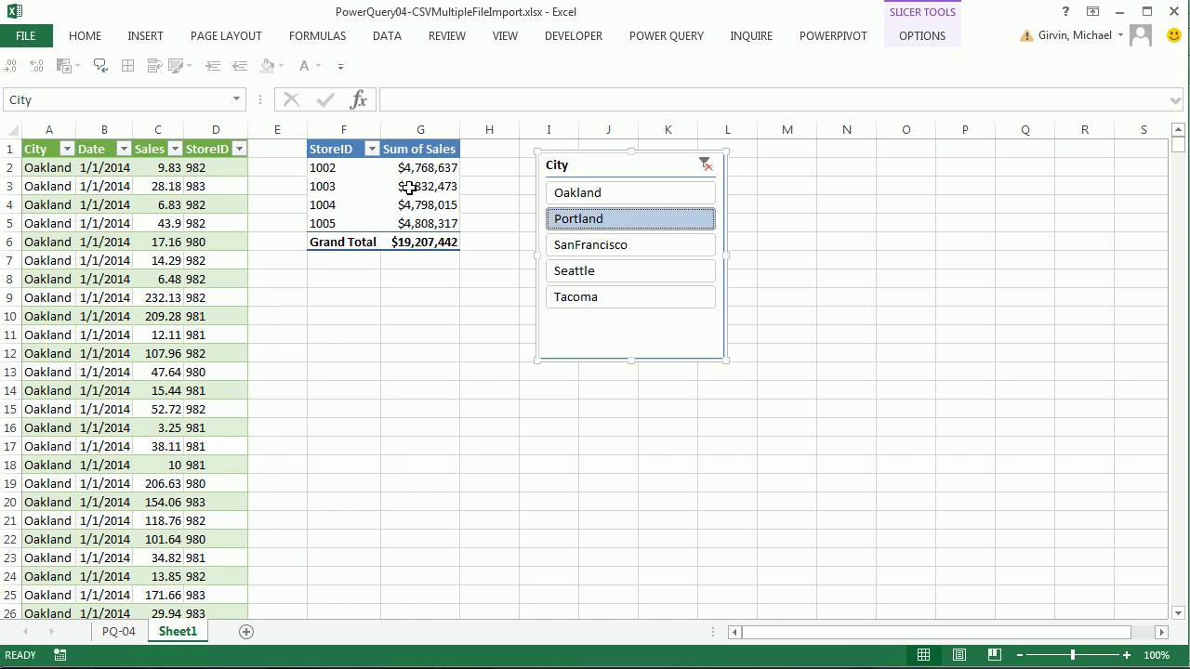